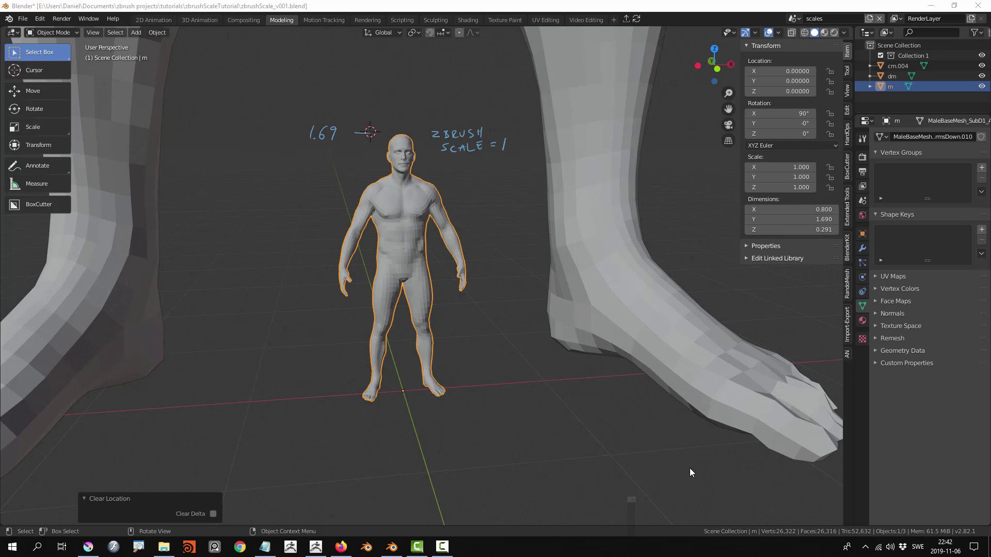
- Annotate one grid square in front of the small figure with a width arrow and unit labels such as M and DM, and erase the annotation
mouse_move(487, 459)
middle_mouse_down("shift")
mouse_move(473, 426)
mouse_move(475, 469)
middle_mouse_up("shift")
middle_click_drag(466, 410, 469, 397, "shift")
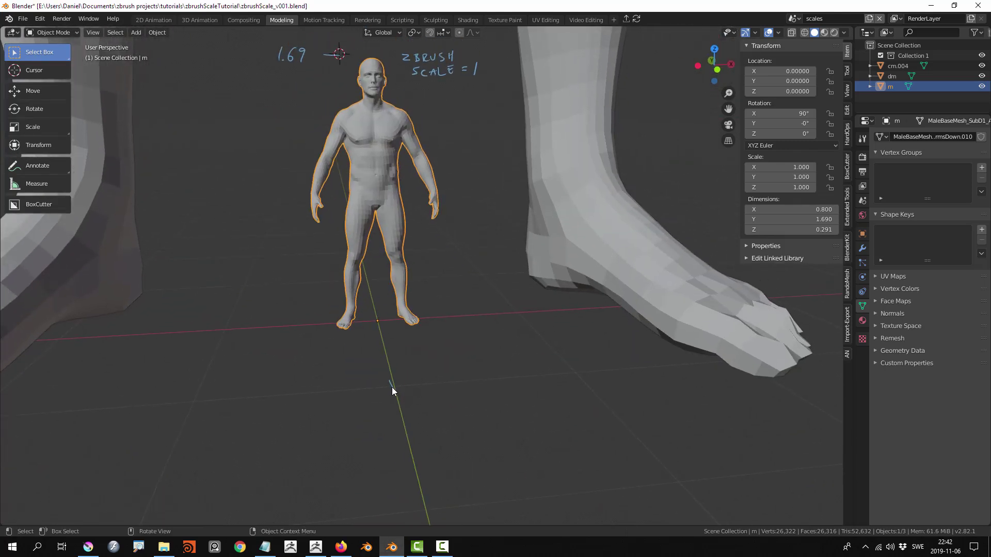
left_click_drag(391, 387, 574, 372)
mouse_move(450, 413)
left_mouse_down()
mouse_move(457, 428)
mouse_move(498, 430)
left_mouse_up()
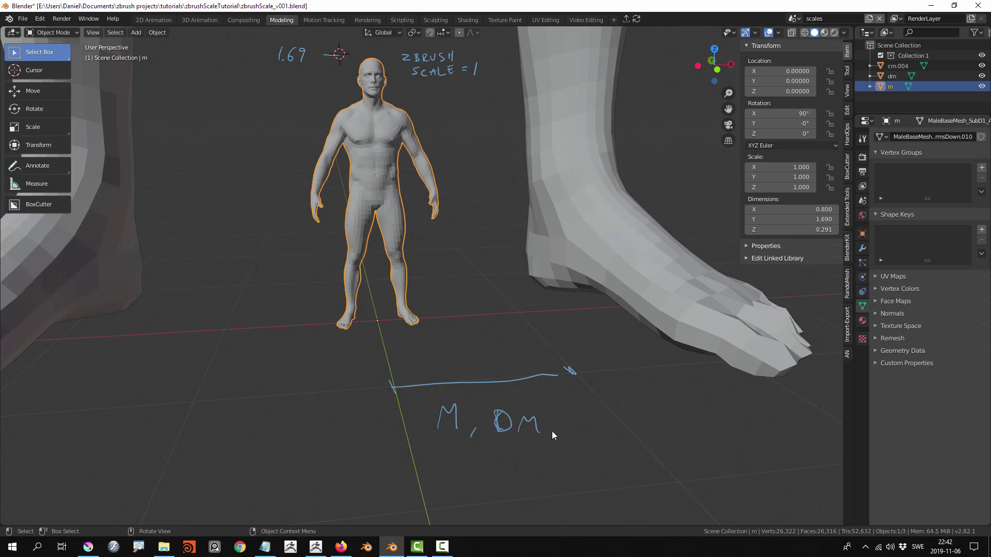
left_click_drag(593, 430, 616, 429)
mouse_move(619, 427)
right_mouse_down()
mouse_move(435, 415)
mouse_move(658, 388)
mouse_move(315, 385)
right_mouse_up()
right_click_drag(444, 375, 387, 373)
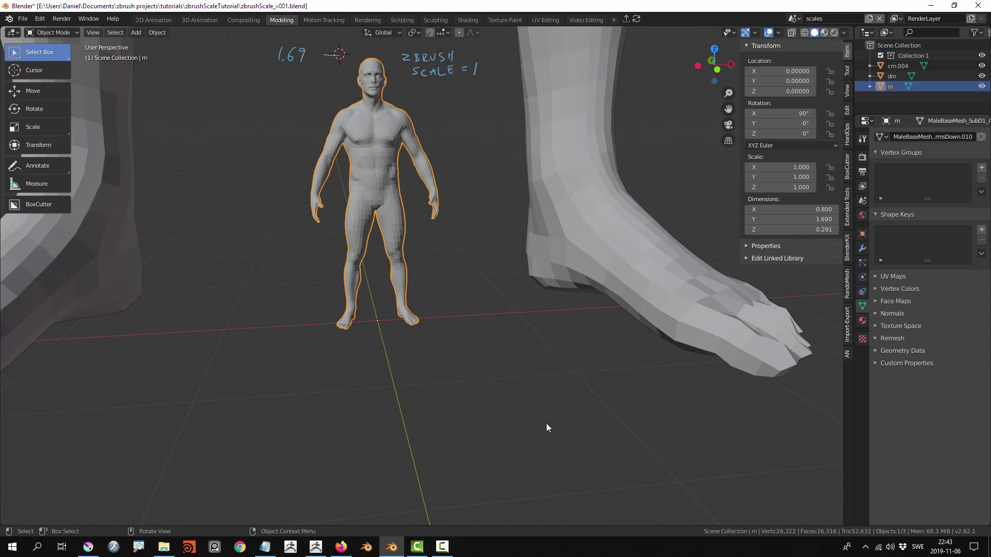
- Select the dm figure and examine its height and ZBrush scale notes against the small m figure
mouse_move(541, 420)
middle_mouse_down()
mouse_move(520, 298)
mouse_move(505, 309)
mouse_move(515, 293)
middle_mouse_up()
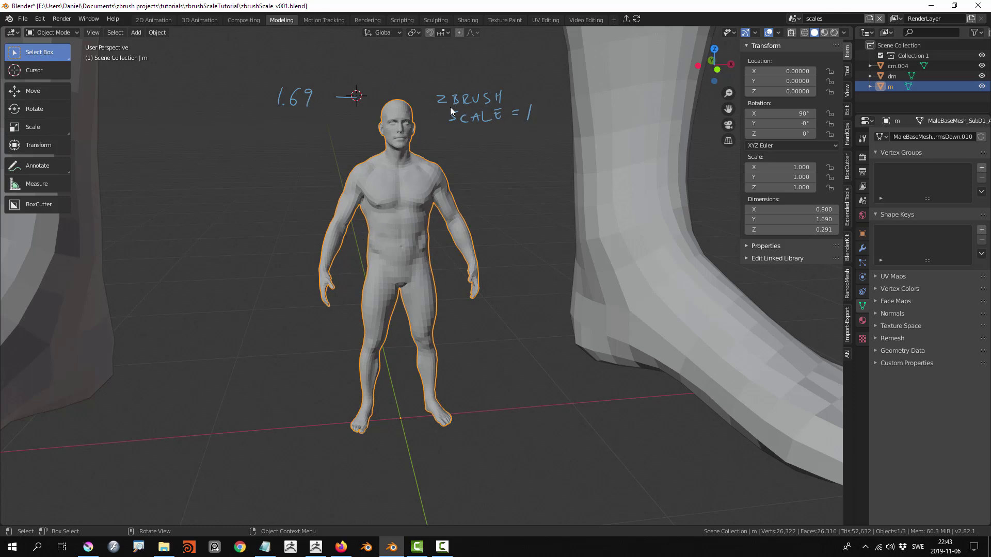
middle_click_drag(524, 115, 466, 223, "ctrl")
left_click(413, 240)
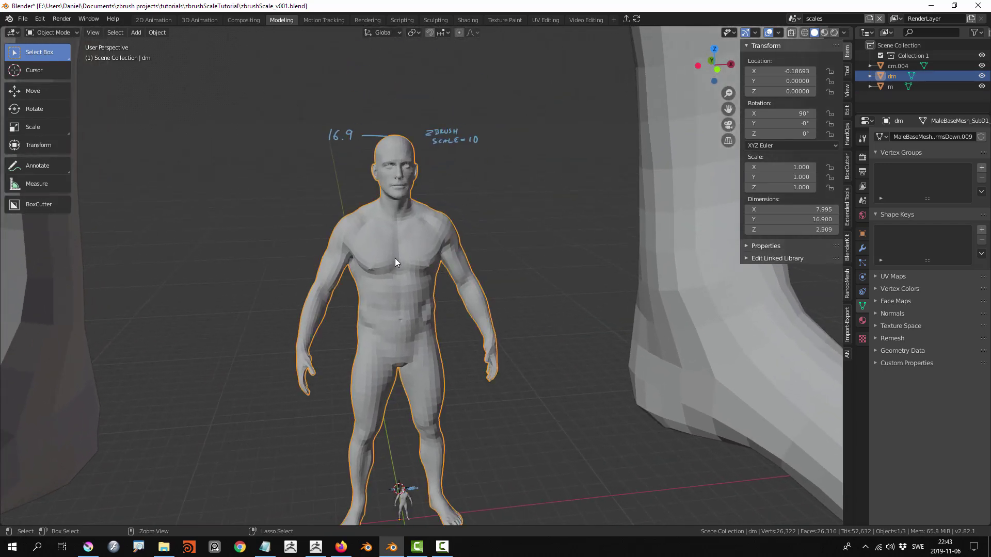
scroll(401, 252, "up", 3)
mouse_move(363, 135)
middle_mouse_down()
mouse_move(371, 144)
mouse_move(373, 132)
middle_mouse_up()
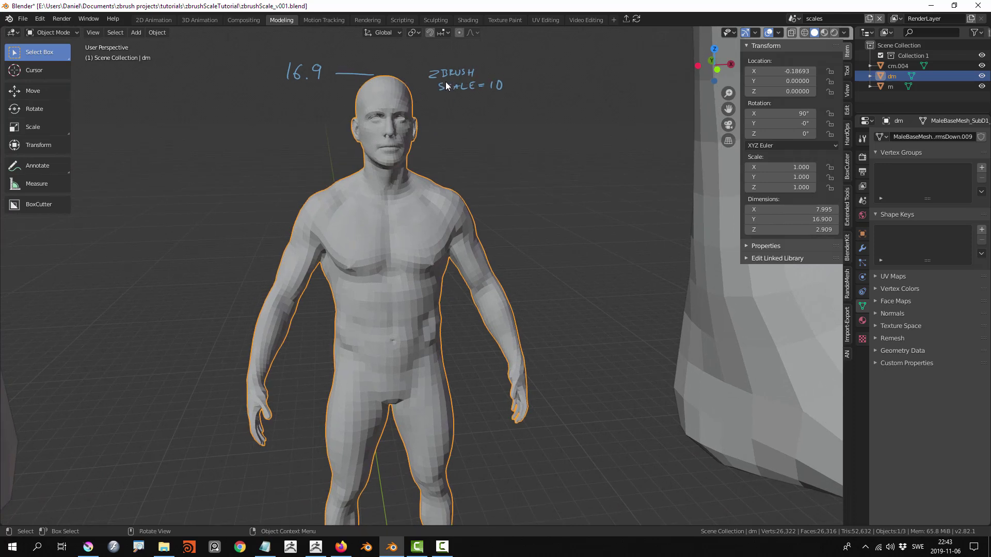
- Select the largest figure, cm.004, and examine its height note, ZBrush scale note and dimensions
middle_click_drag(440, 78, 404, 258, "ctrl")
middle_click_drag(400, 144, 398, 369, "shift")
mouse_move(393, 253)
middle_mouse_down("ctrl")
mouse_move(391, 302)
mouse_move(394, 250)
middle_mouse_up("ctrl")
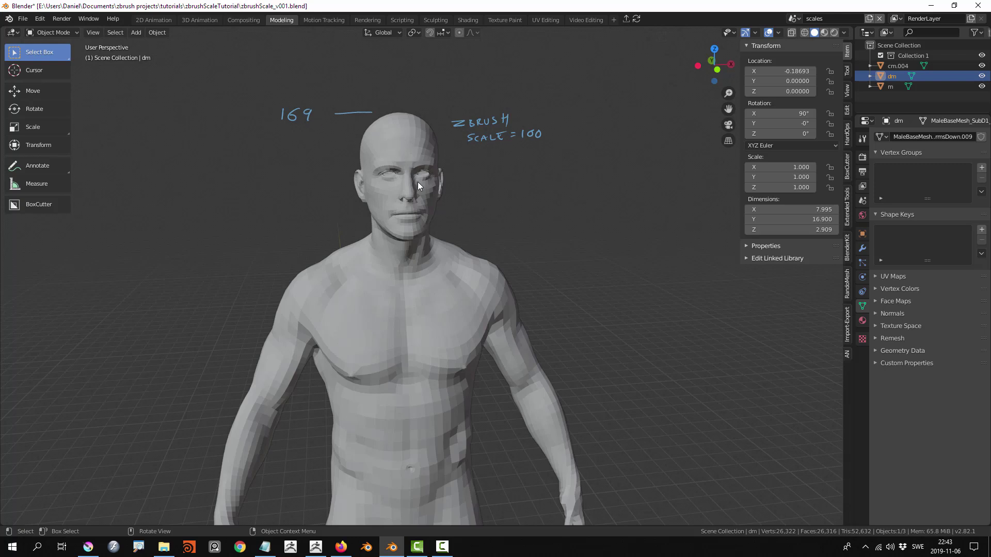
mouse_move(419, 181)
middle_mouse_down()
mouse_move(444, 179)
mouse_move(447, 166)
mouse_move(426, 139)
middle_mouse_up()
left_click(418, 131)
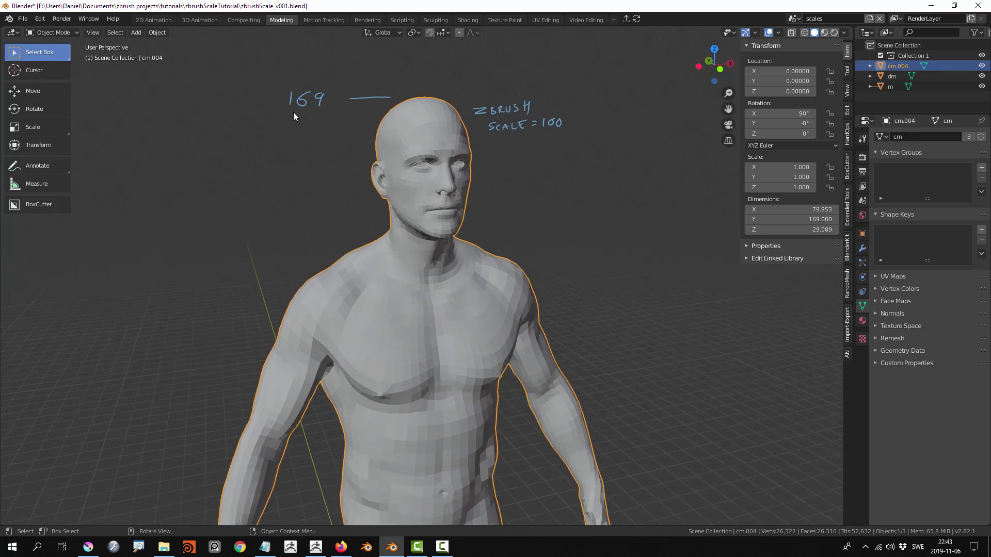
scroll(412, 137, "down", 4)
middle_click_drag(417, 168, 520, 201)
middle_click_drag(512, 309, 493, 238, "shift")
scroll(444, 284, "up", 5)
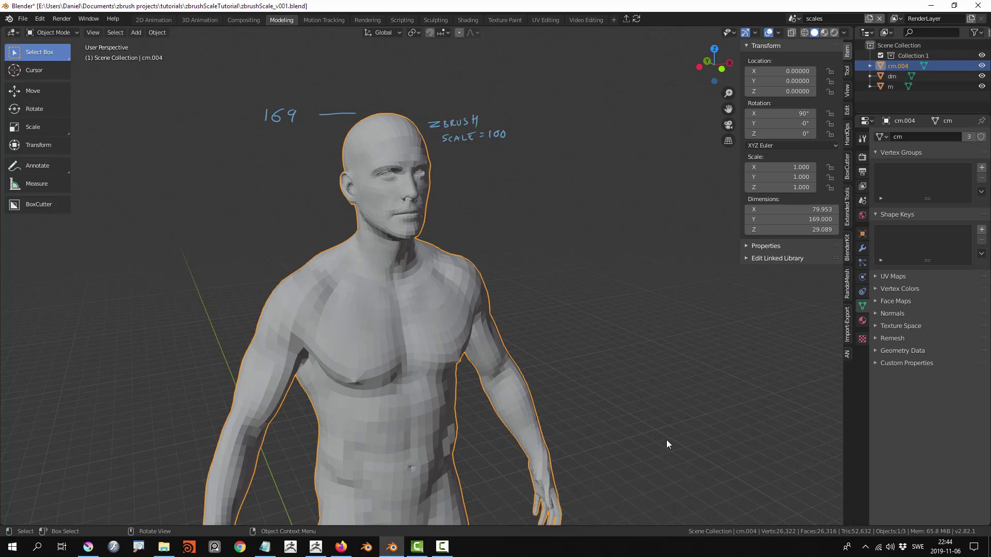
scroll(408, 299, "down", 2)
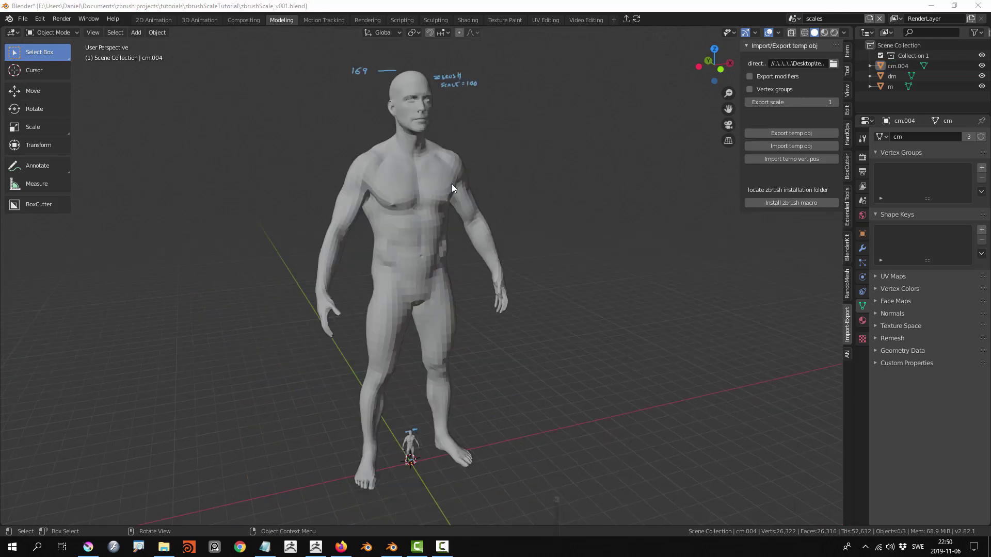
- Select the cm.004 figure and export it as a temp OBJ at export scale 1
left_click(451, 184)
scroll(442, 193, "up", 1)
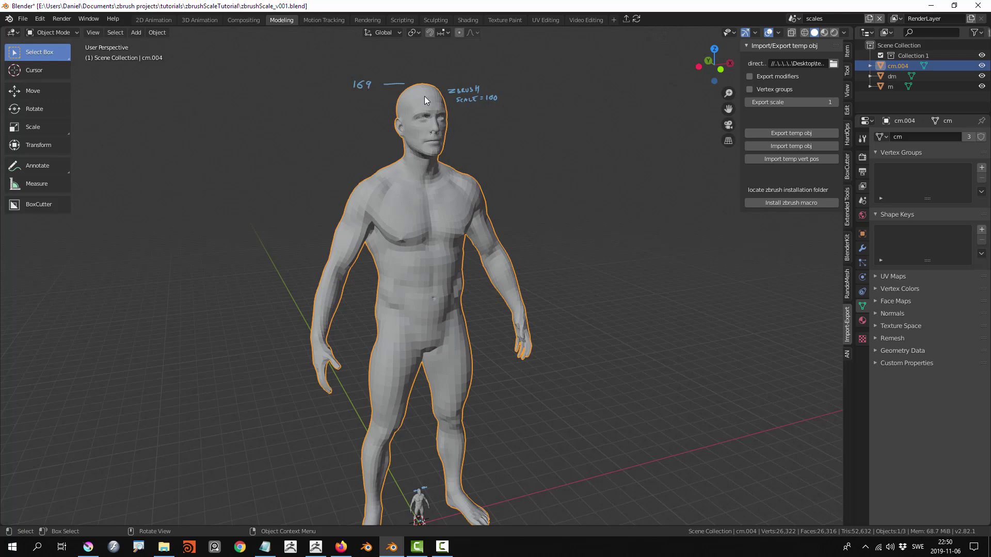
left_click(23, 19)
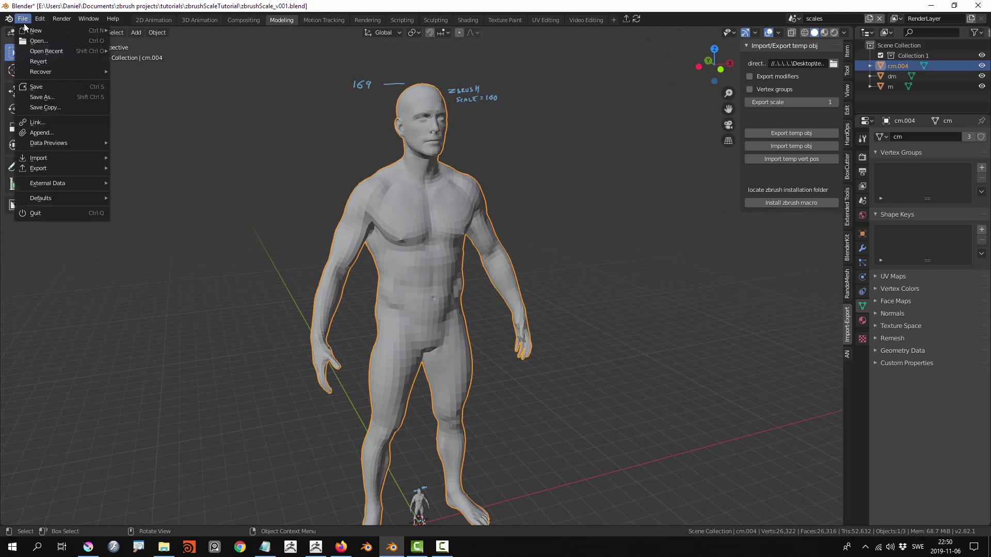
mouse_move(60, 169)
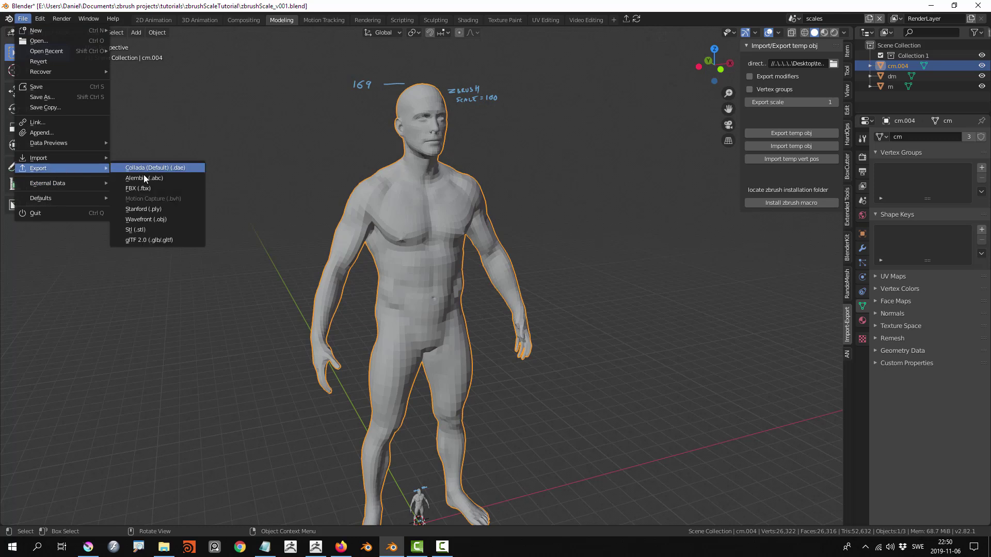
middle_click_drag(540, 206, 557, 209)
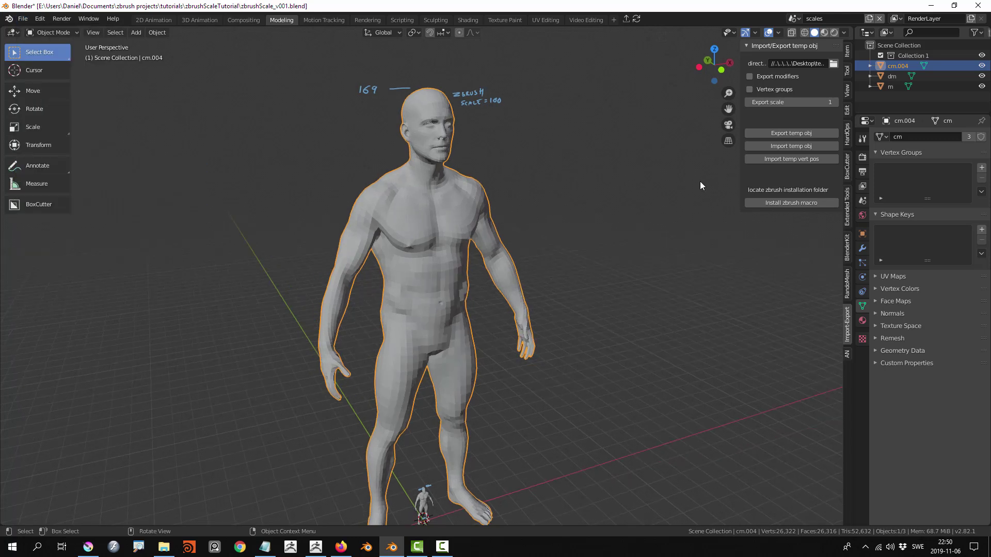
left_click(797, 133)
- Switch to ZBrush and examine the star tool's import option and its export scale and offset settings
key("alt+Tab")
left_click(586, 206)
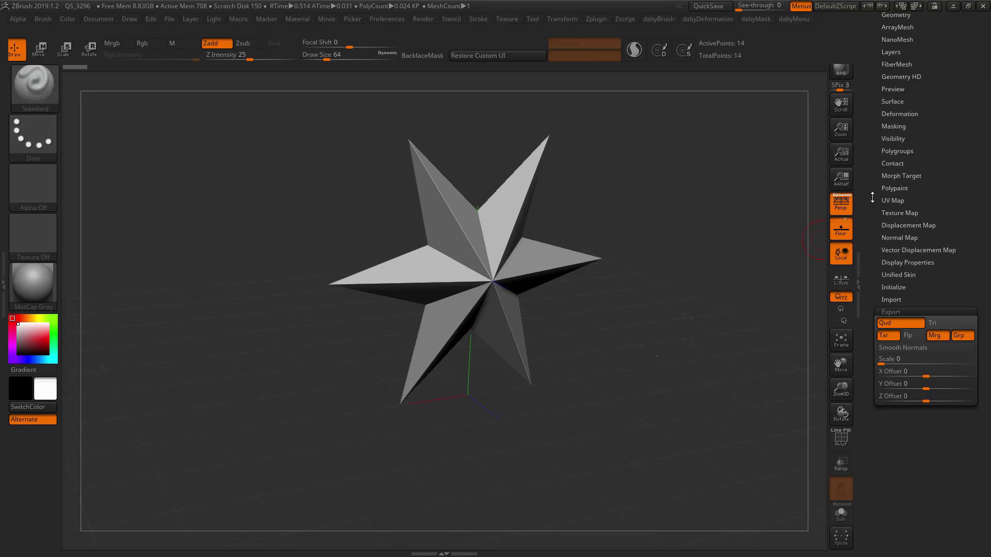
left_click_drag(874, 221, 861, 344)
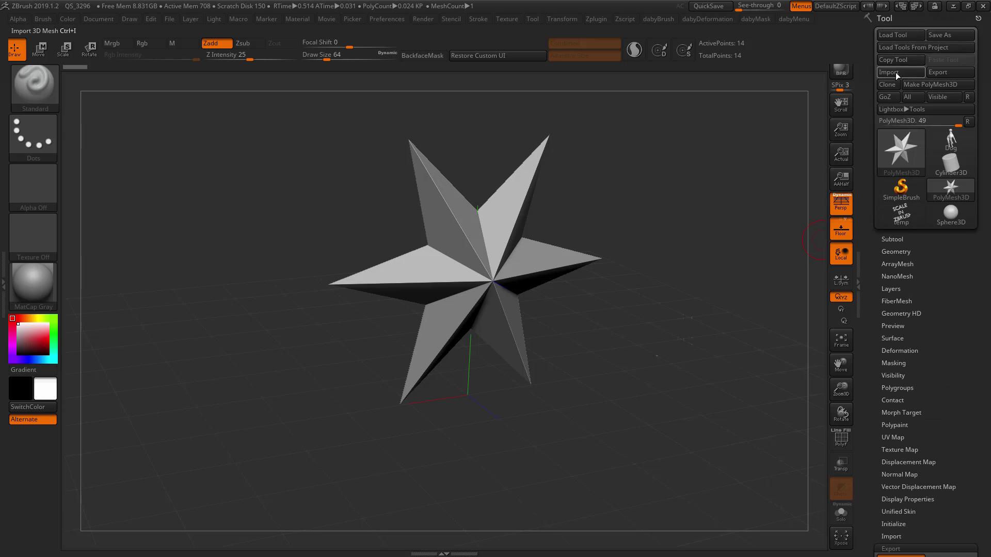
left_click(890, 548)
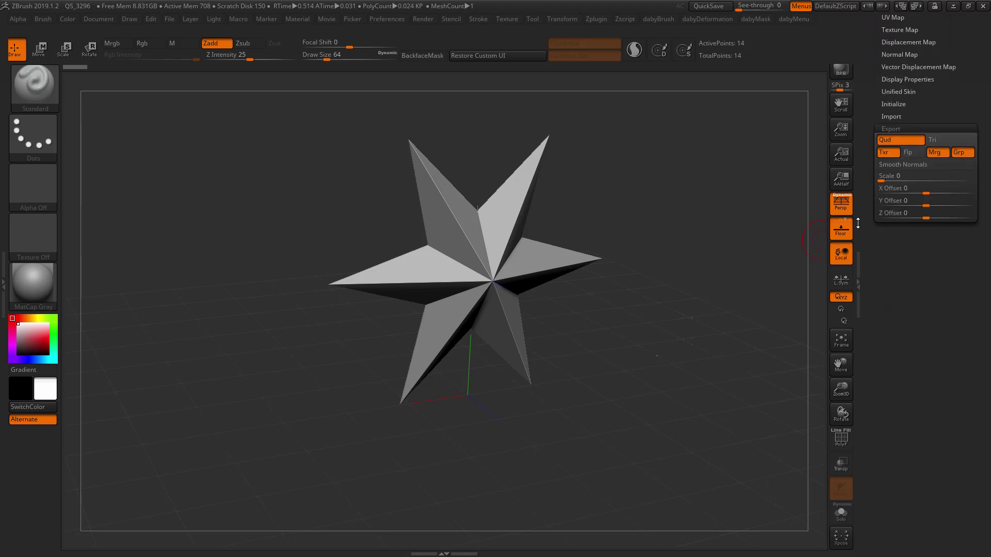
- Sketch a red bounding box annotation around the star mesh and clear it
left_click_drag(635, 237, 599, 254)
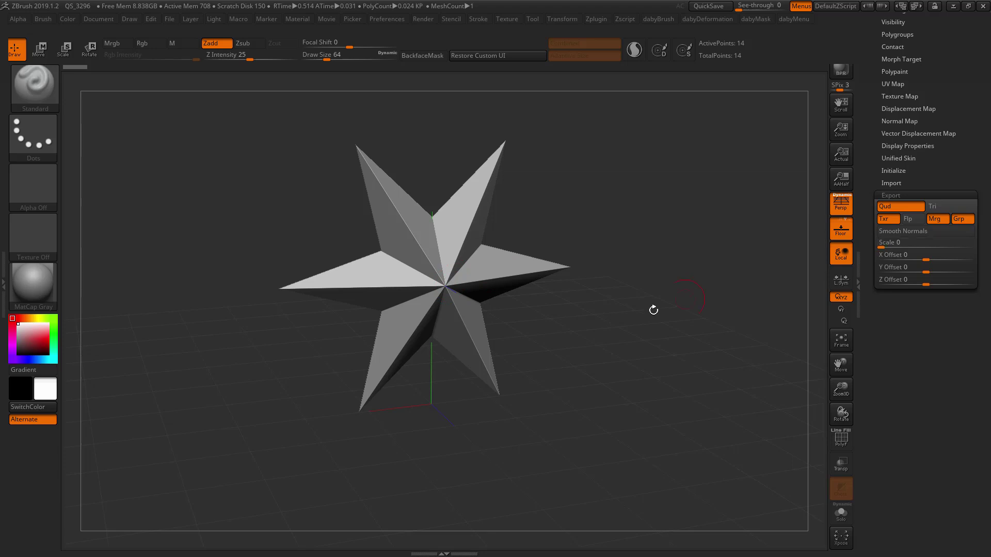
left_click_drag(628, 316, 632, 316)
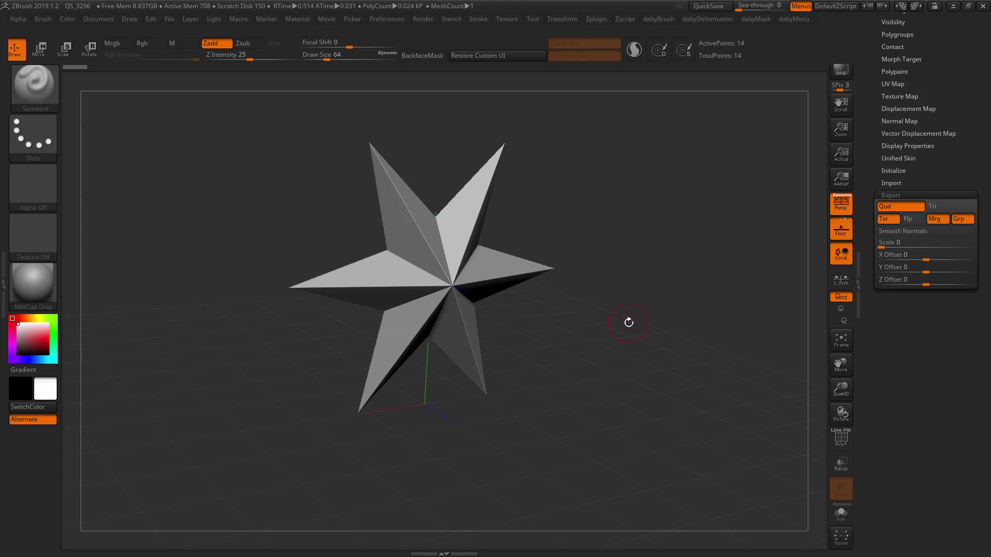
mouse_move(566, 316)
left_mouse_down()
mouse_move(574, 305)
mouse_move(543, 283)
left_mouse_up()
key("ctrl")
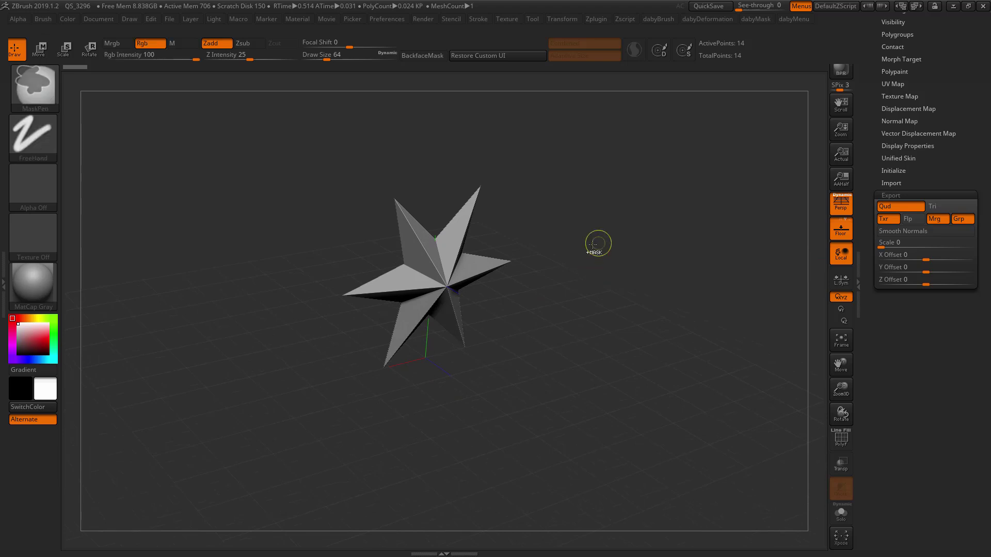
key("ctrl+2")
mouse_move(334, 208)
left_mouse_down()
mouse_move(378, 257)
mouse_move(541, 227)
mouse_move(476, 181)
mouse_move(543, 218)
left_mouse_up()
left_click_drag(381, 284, 397, 393)
left_click_drag(407, 383, 540, 333)
mouse_move(330, 227)
left_mouse_down()
mouse_move(337, 341)
mouse_move(400, 381)
left_mouse_up()
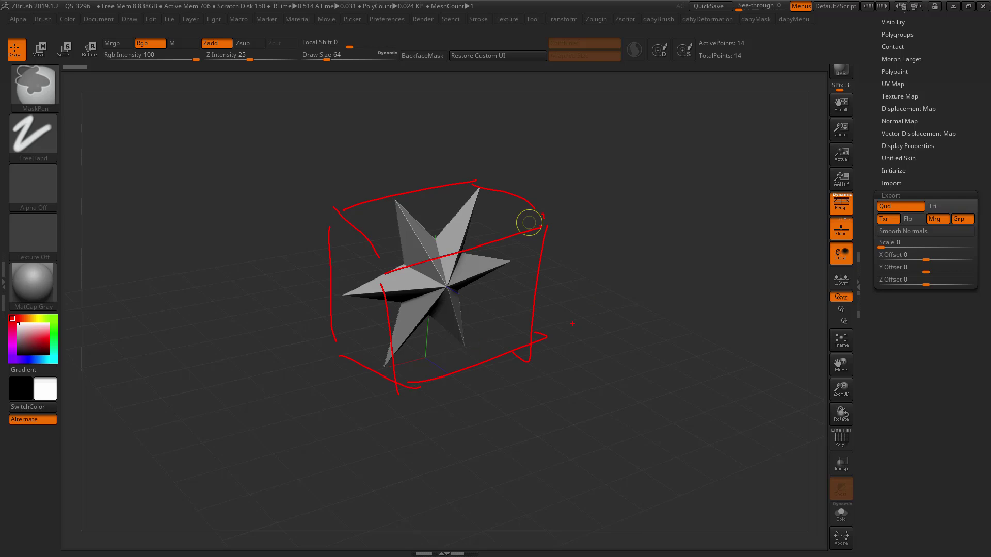
key("Escape")
mouse_move(558, 309)
left_mouse_down()
mouse_move(561, 288)
mouse_move(429, 358)
left_mouse_up()
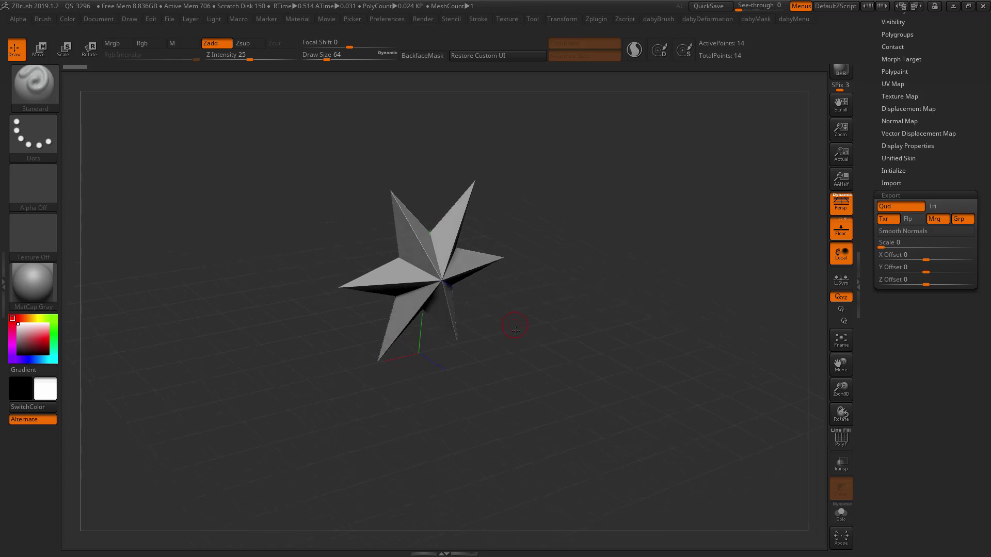
left_click_drag(517, 337, 539, 299)
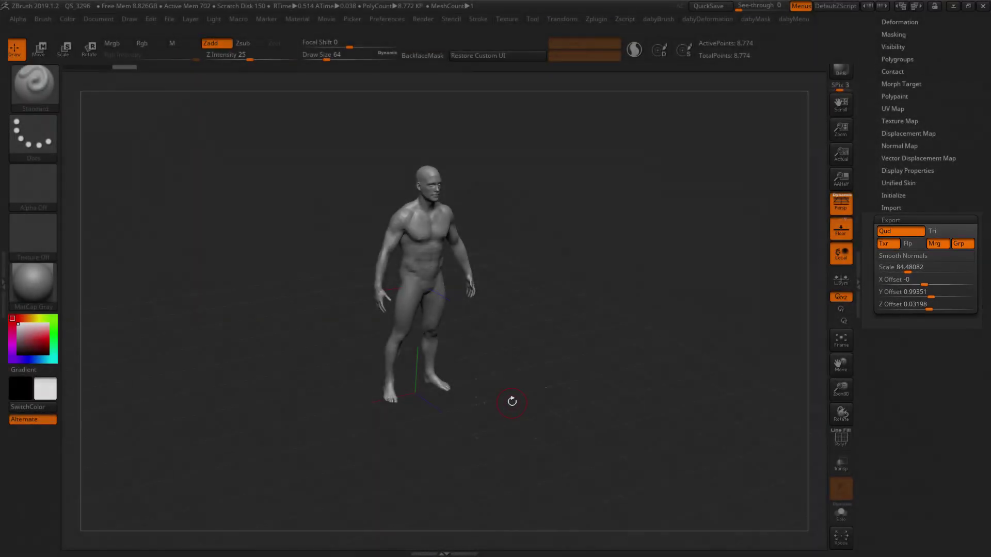
- Examine the imported male figure on the floor grid together with its export scale and X, Y and Z offset values
key("ctrl")
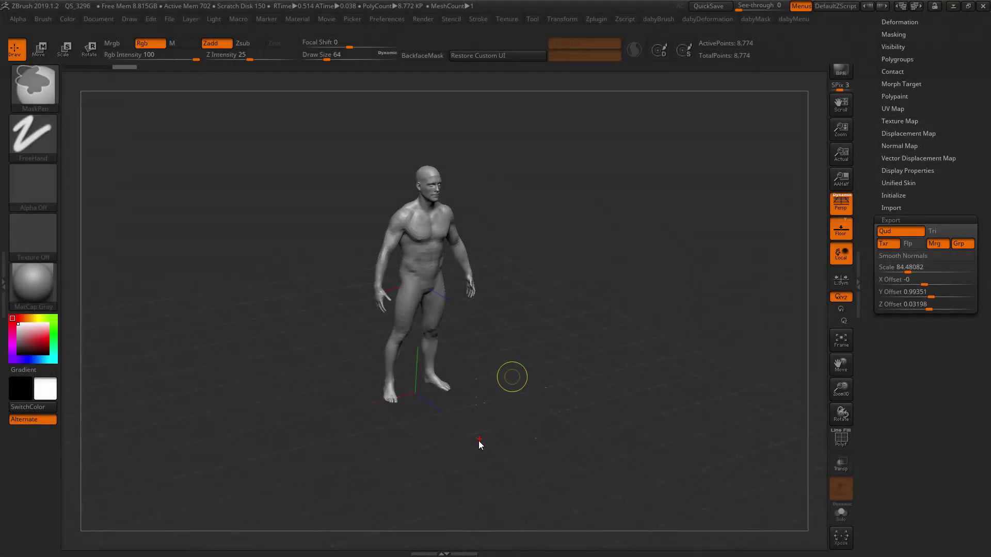
left_click_drag(486, 417, 498, 314)
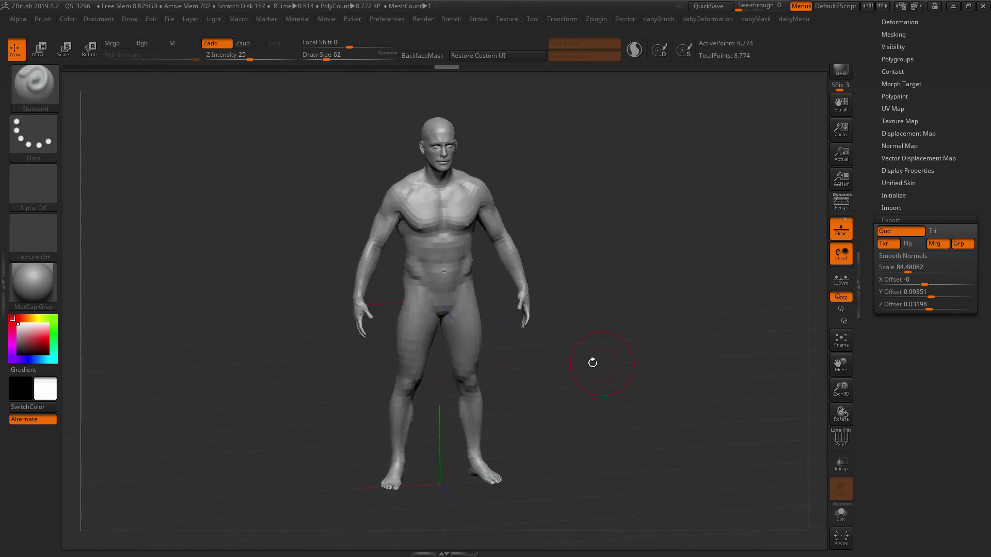
left_click_drag(582, 363, 602, 353, "alt")
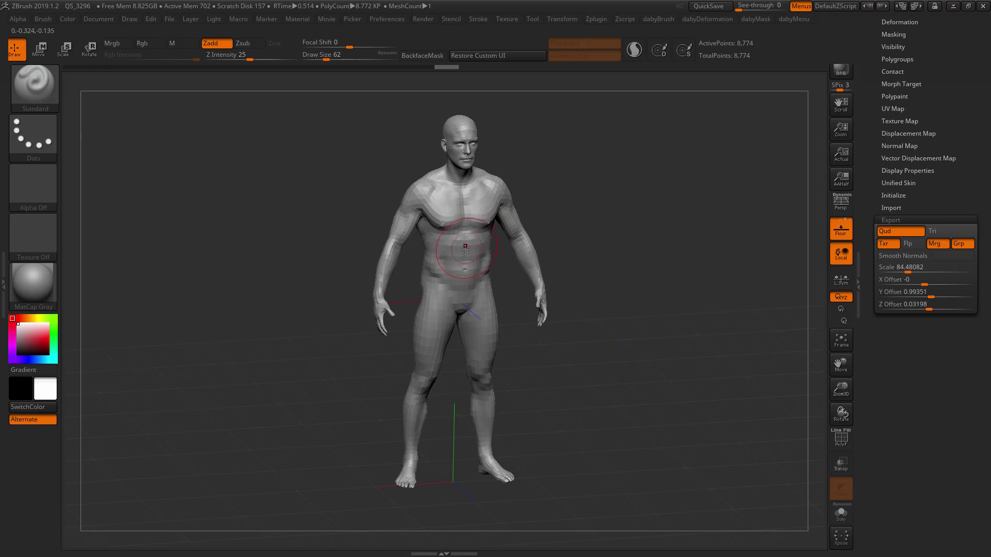
mouse_move(506, 262)
right_mouse_down("ctrl")
mouse_move(479, 268)
mouse_move(473, 281)
right_mouse_up("ctrl")
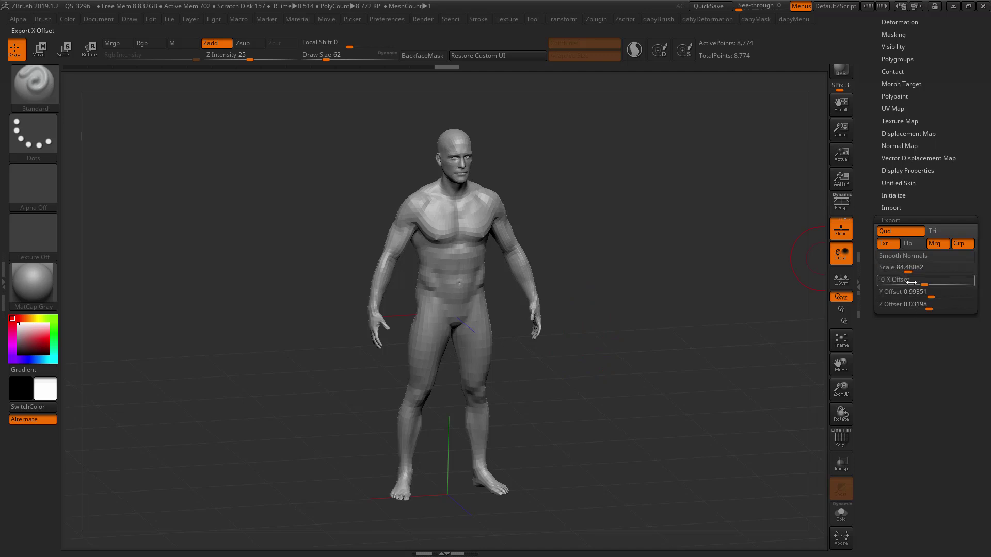
left_click(908, 304)
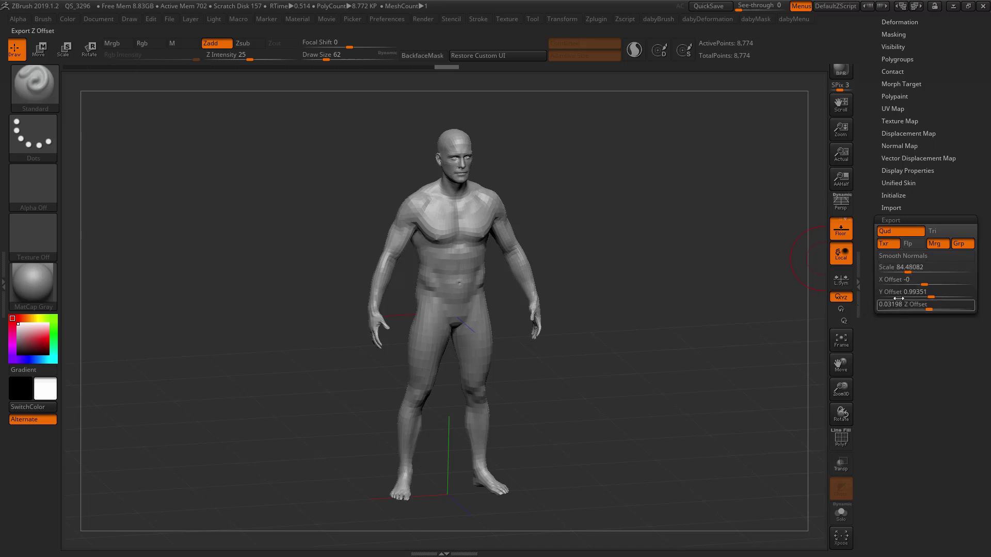
left_click_drag(572, 313, 588, 304)
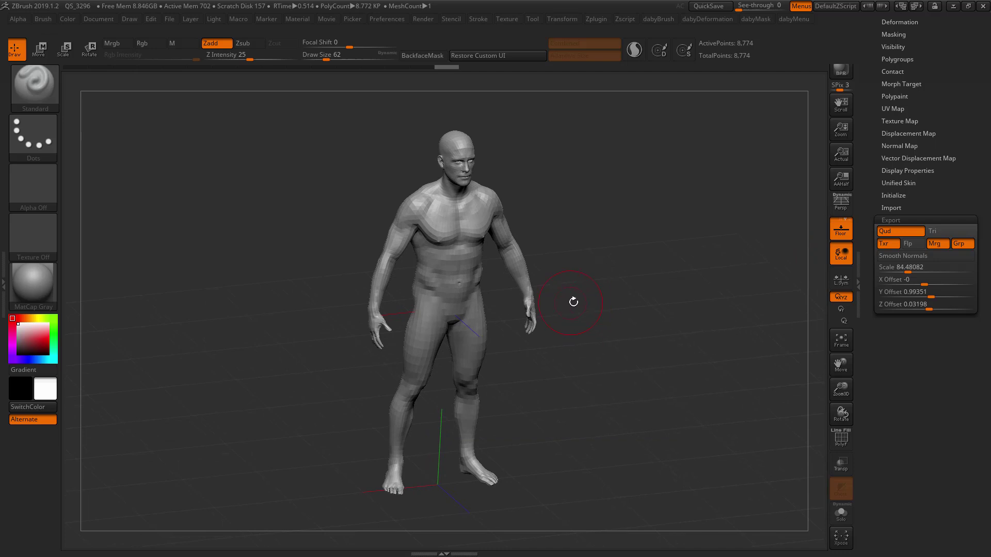
left_click_drag(570, 303, 547, 305)
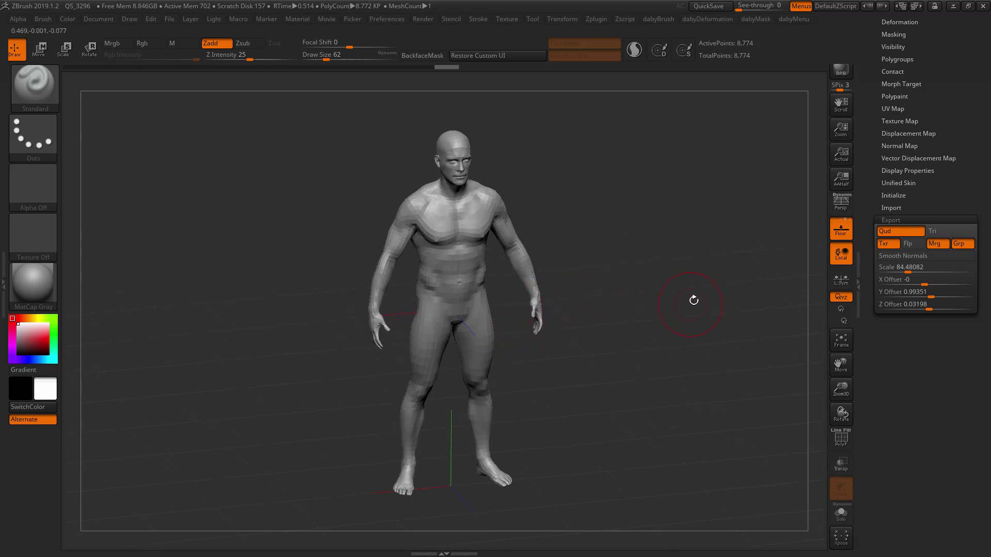
left_click(902, 272)
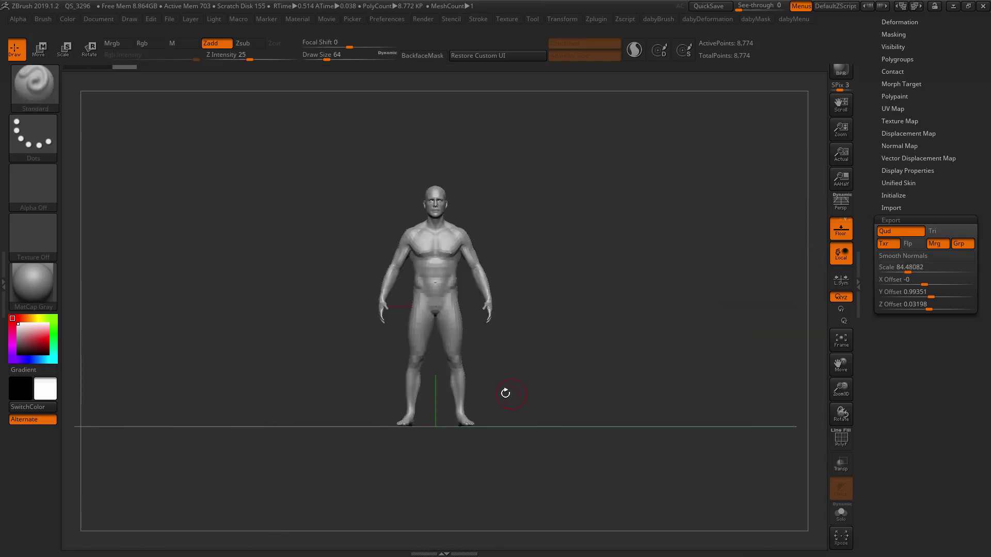
- Measure the figure's height with a vertical transpose line from the feet to the top of the head
key("w")
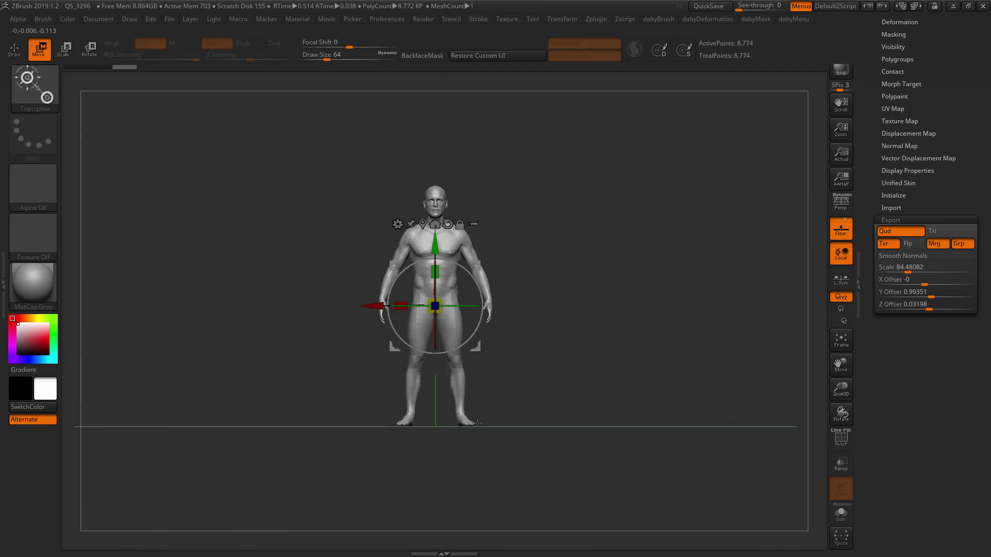
key("y")
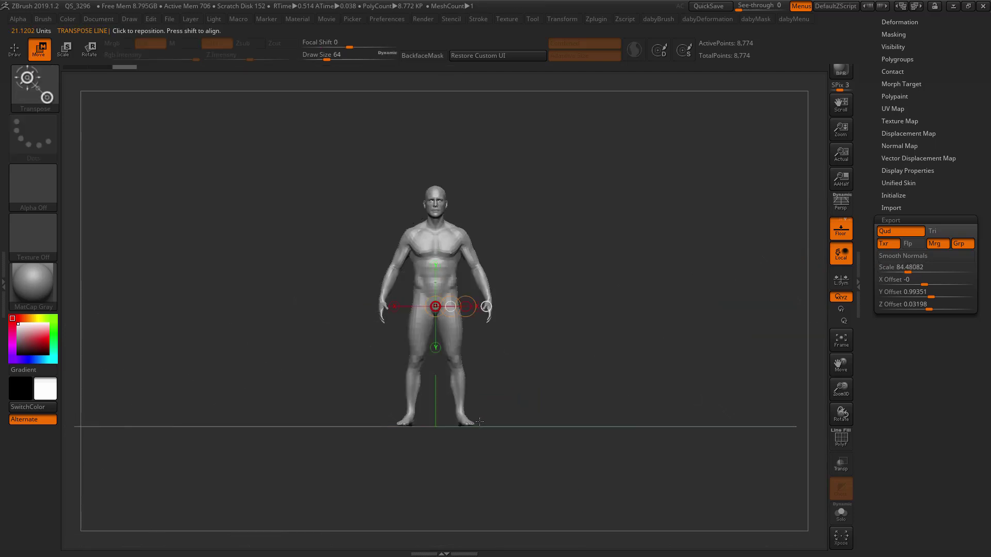
left_click_drag(474, 426, 437, 213, "shift")
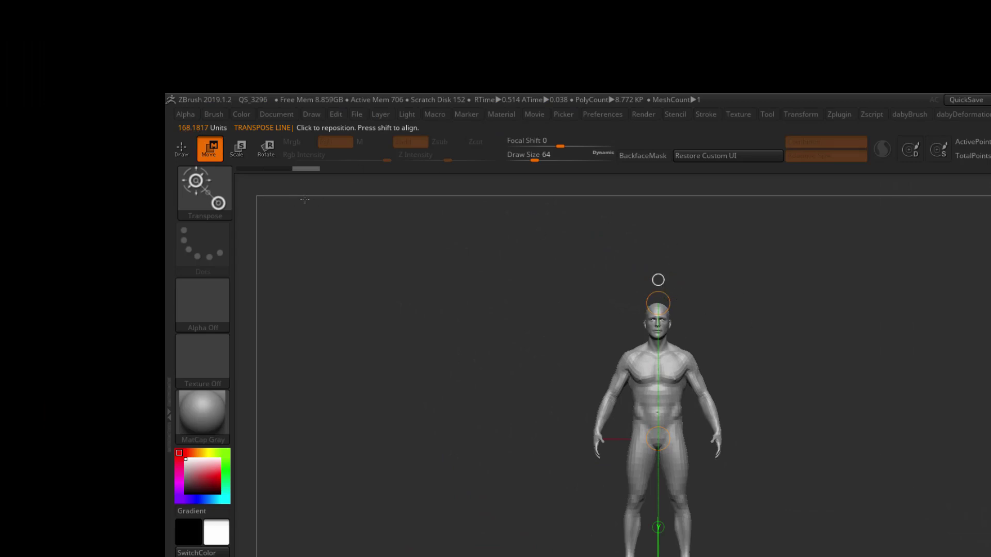
key("ctrl")
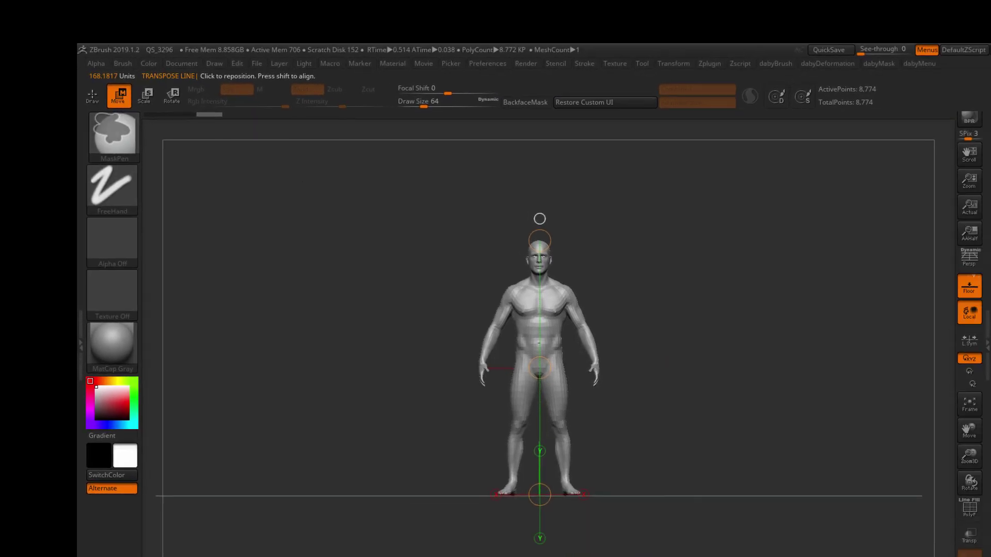
- Circle the transpose line's unit readout and the export scale with red annotations and clear them
left_click_drag(54, 22, 18, 16)
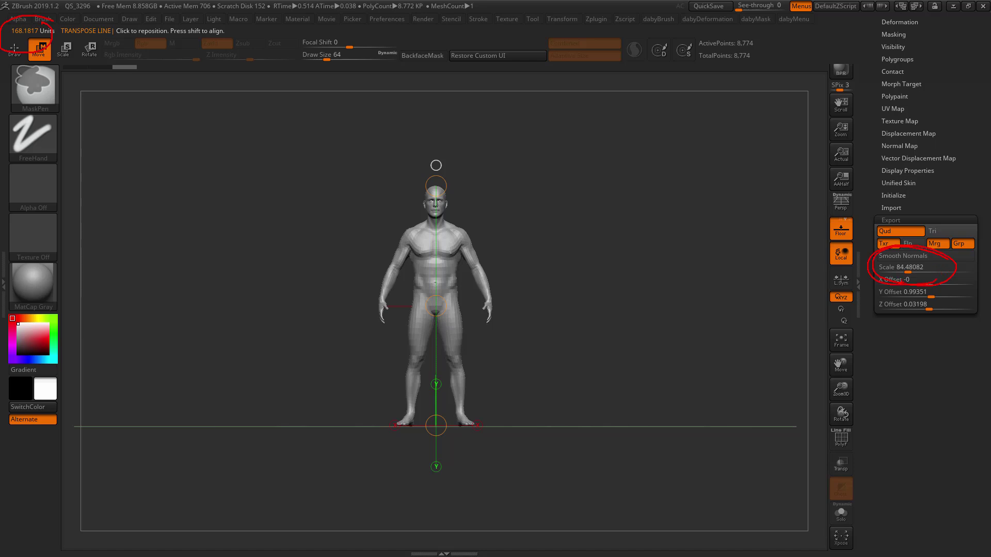
key("Escape")
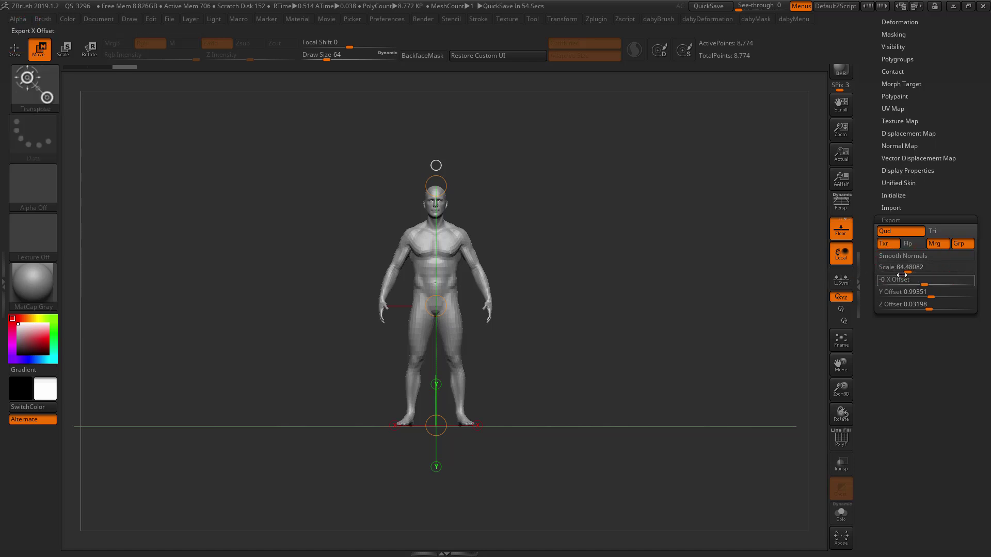
- Lower the figure's export scale to 3.05291 and recheck its height with the transpose line
left_click(902, 269)
left_click_drag(903, 269, 898, 269)
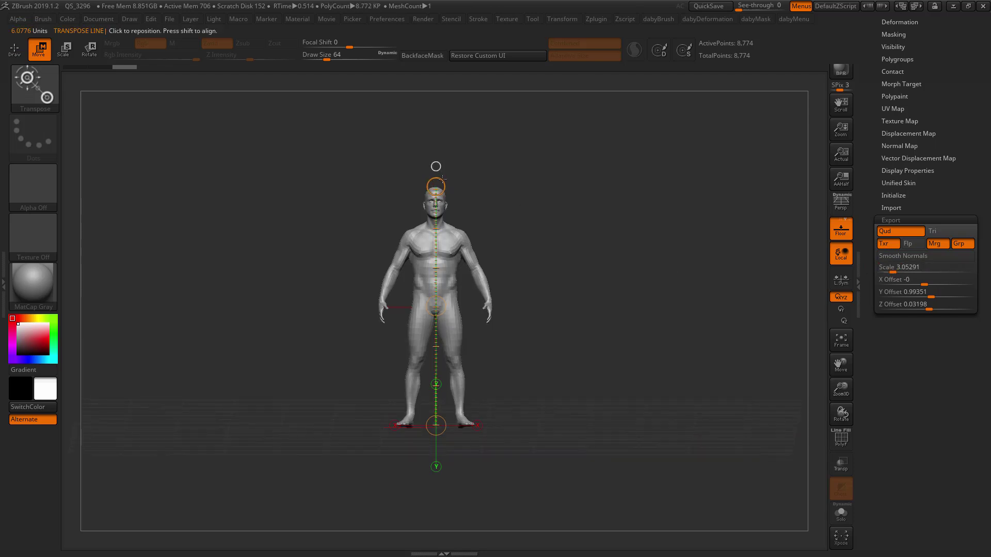
key("ctrl")
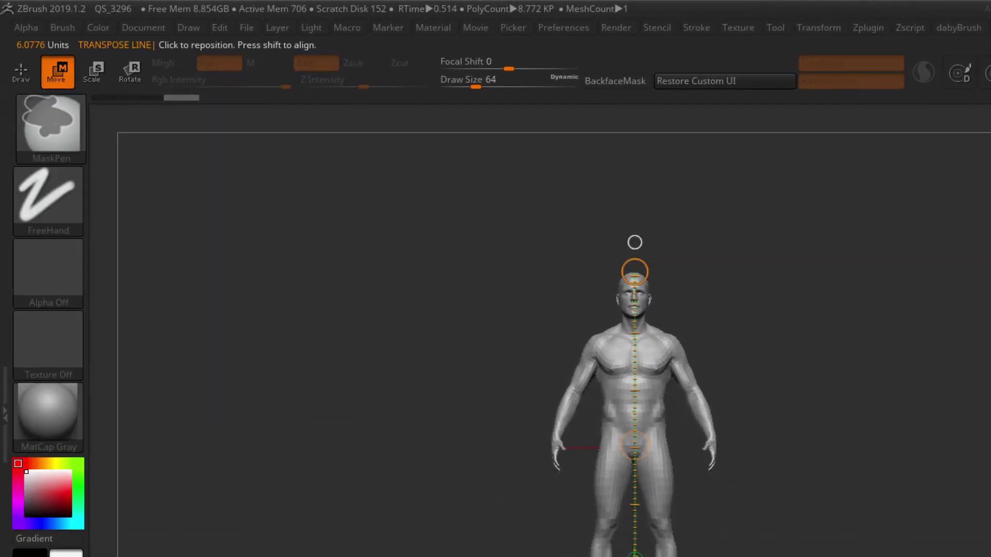
mouse_move(8, 35)
left_mouse_down()
mouse_move(23, 25)
mouse_move(58, 67)
left_mouse_up()
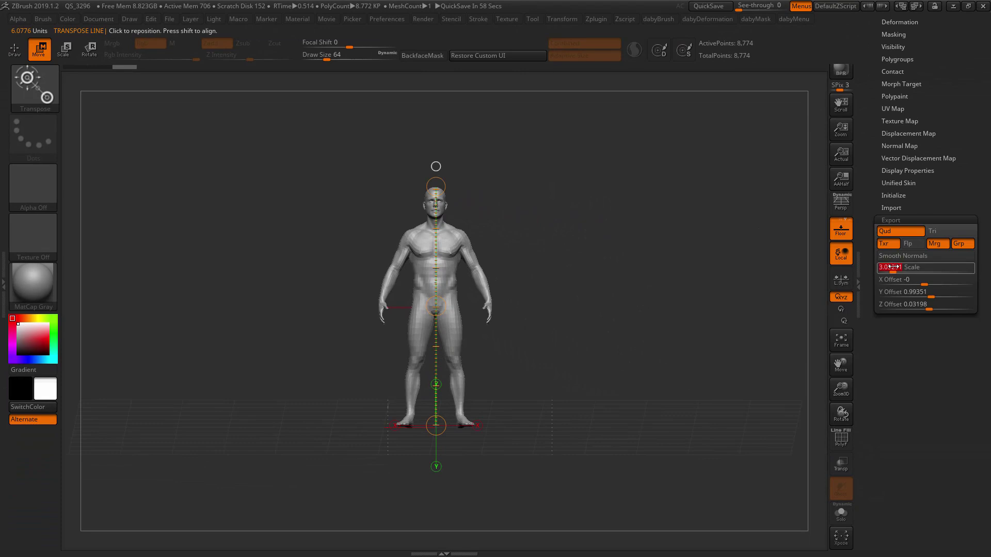
- Set the figure's export scale to 1 and recheck its height with the transpose line
type("1")
left_click_drag(593, 263, 581, 248)
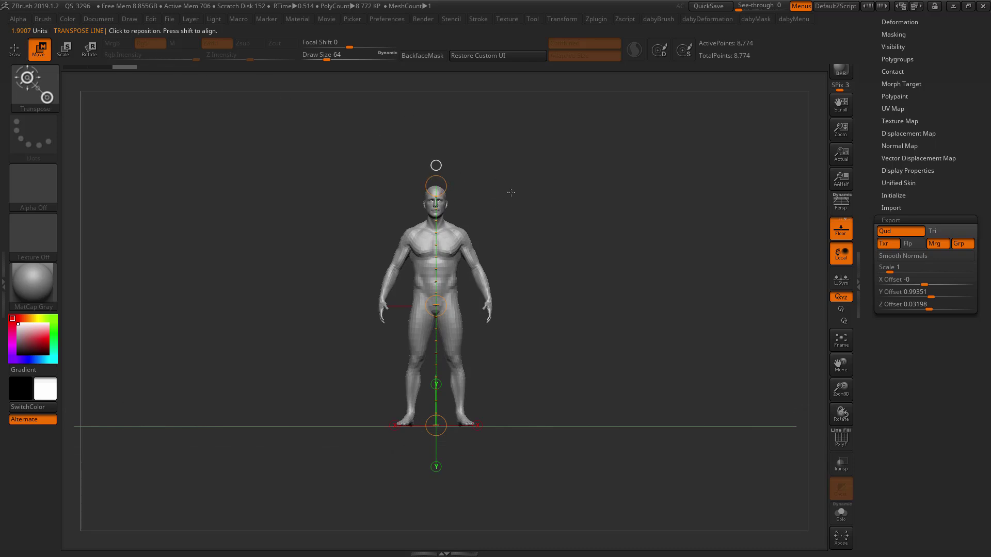
left_click_drag(489, 207, 537, 228)
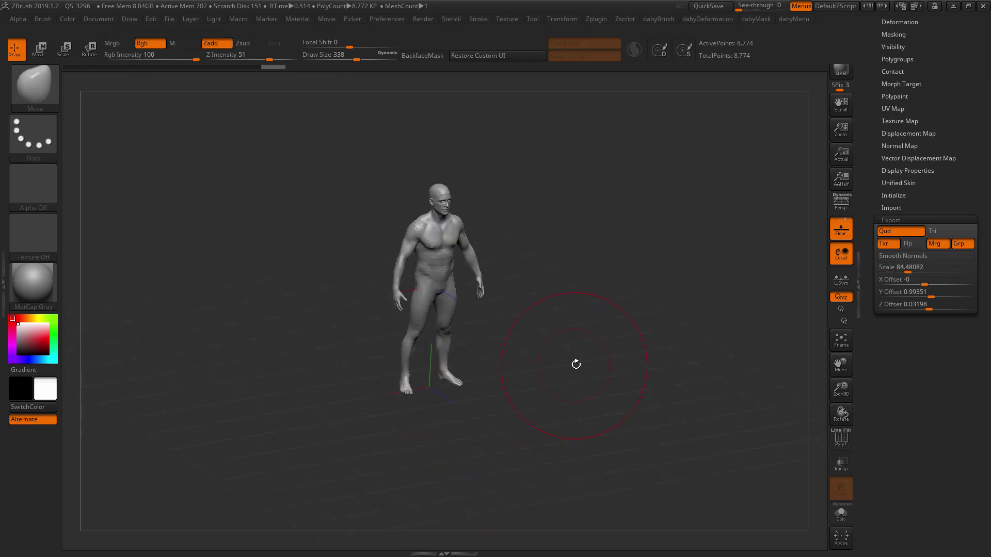
- Set the figure's export scale to 1 and its X, Y and Z offsets to 0
left_click(898, 267)
type("1")
key("Tab")
type("0")
key("Tab")
type("0")
key("Tab")
type("0")
left_click_drag(593, 240, 659, 292)
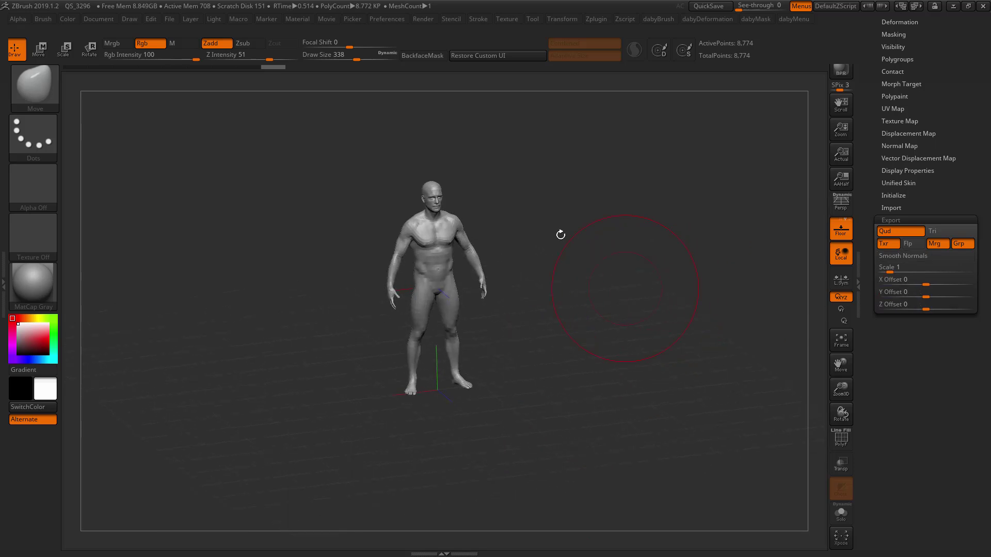
left_click_drag(581, 251, 584, 254)
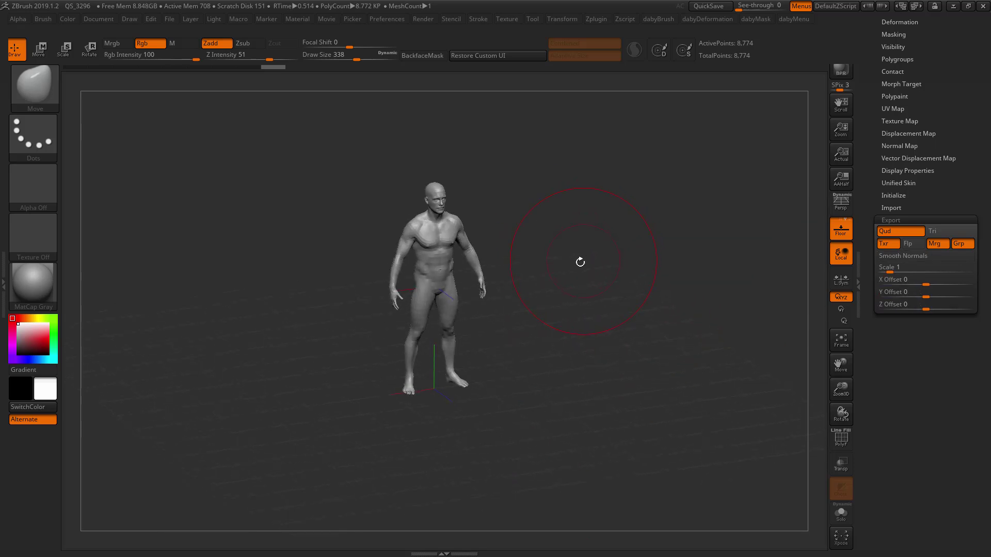
- Measure the figure's height from the front with a vertical transpose line between the feet and the top of the head
mouse_move(562, 332)
left_mouse_down()
mouse_move(447, 255)
mouse_move(440, 230)
mouse_move(454, 268)
mouse_move(543, 327)
mouse_move(567, 319)
left_mouse_up()
left_click(542, 303, "ctrl+shift")
left_click_drag(567, 320, 465, 189, "alt")
left_click_drag(504, 398, 494, 392, "shift")
key("w")
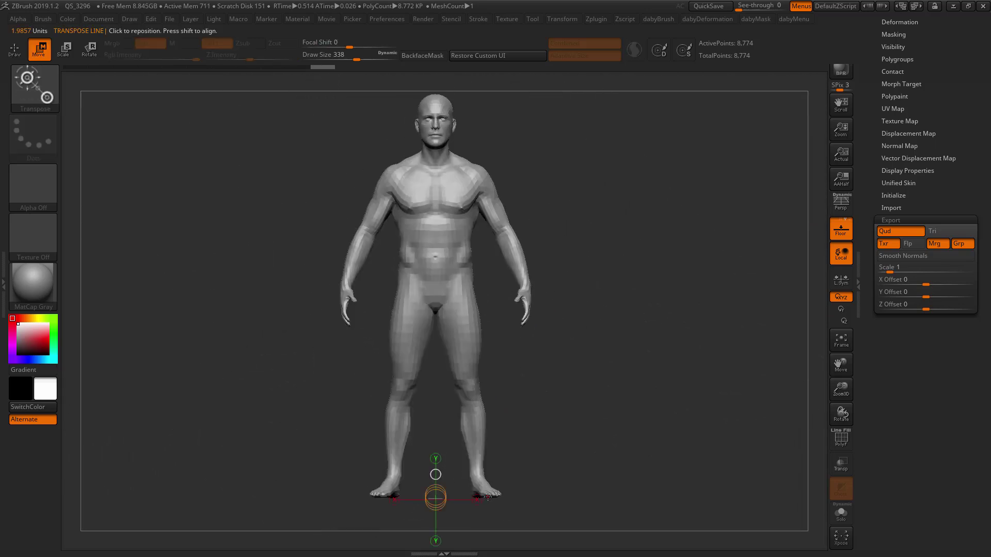
left_click_drag(490, 496, 496, 94)
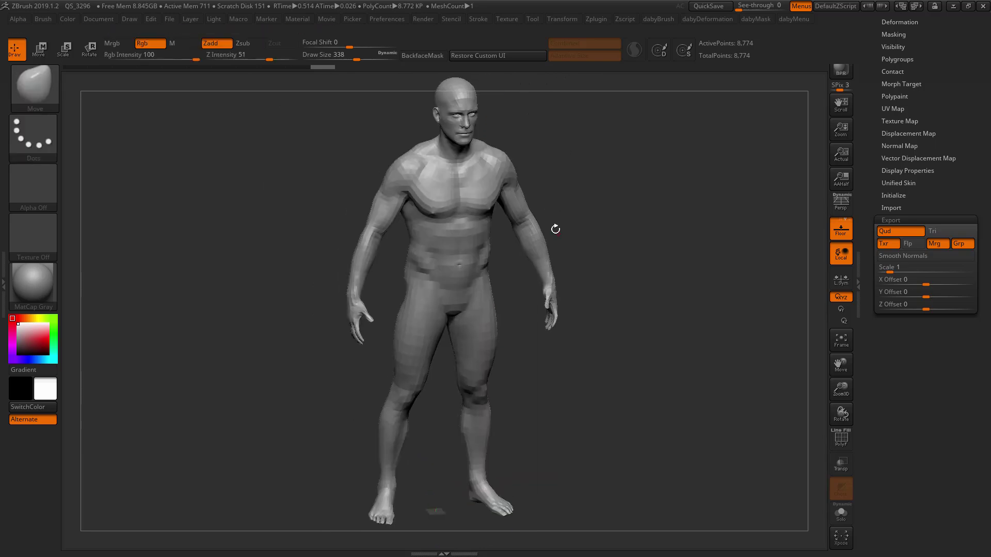
- Test the Move brush's size on the torso by raising the draw size to 1000 and trying 888 and 154
key("s")
mouse_move(542, 205)
left_mouse_down()
mouse_move(580, 206)
mouse_move(526, 289)
mouse_move(481, 253)
mouse_move(482, 340)
left_mouse_up()
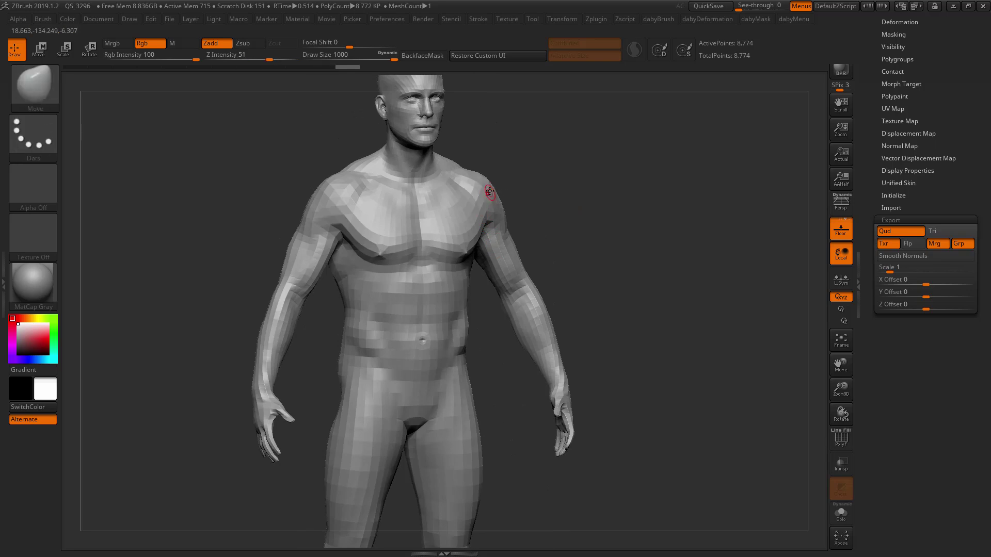
left_click(390, 53, "shift")
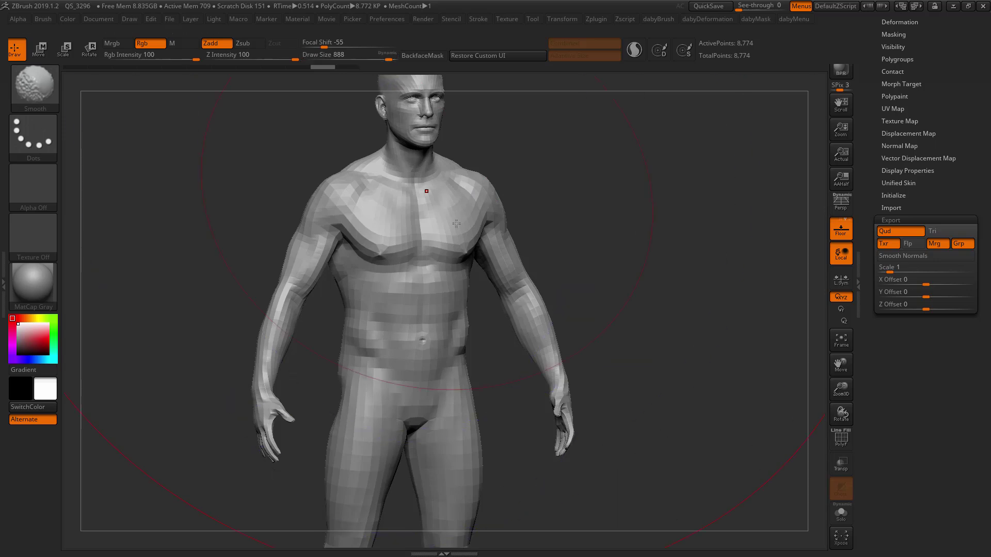
key("s")
left_click_drag(434, 220, 429, 214)
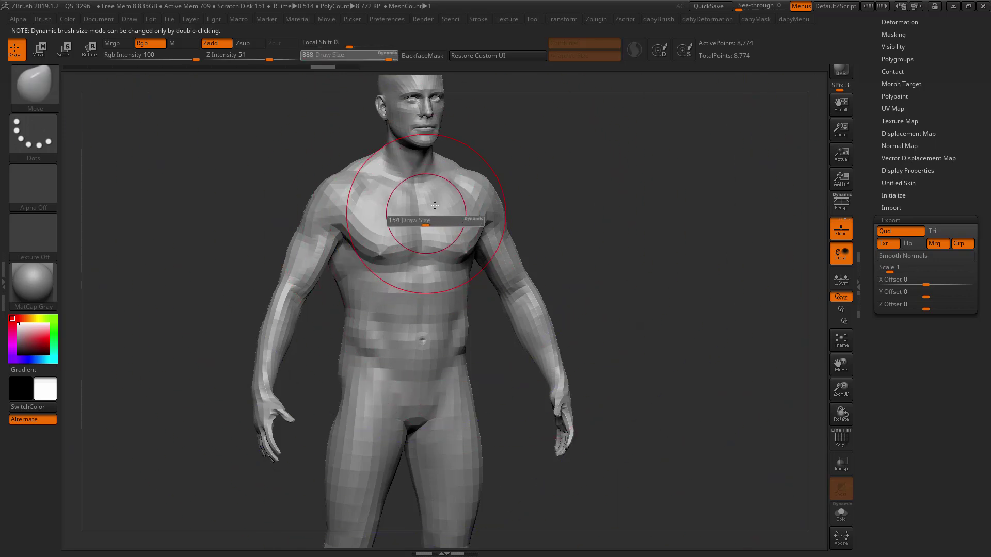
- Reshape the figure's left shoulder with the Move brush at draw size 299, stepping the strokes back and forward in the history
key("s")
mouse_move(480, 195)
left_mouse_down()
mouse_move(496, 199)
mouse_move(543, 167)
mouse_move(542, 216)
mouse_move(227, 235)
mouse_move(562, 215)
mouse_move(455, 211)
mouse_move(581, 204)
mouse_move(474, 210)
left_mouse_up()
key("ctrl+shift+z")
key("ctrl+z")
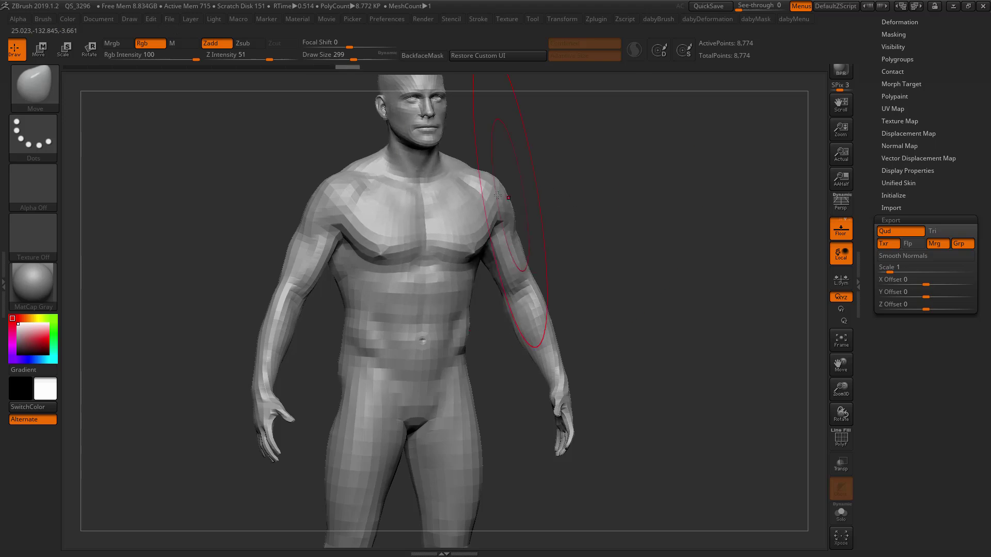
key("ctrl+shift+z")
key("ctrl+shift+z")
key("ctrl+shift+z")
key("ctrl+shift+z")
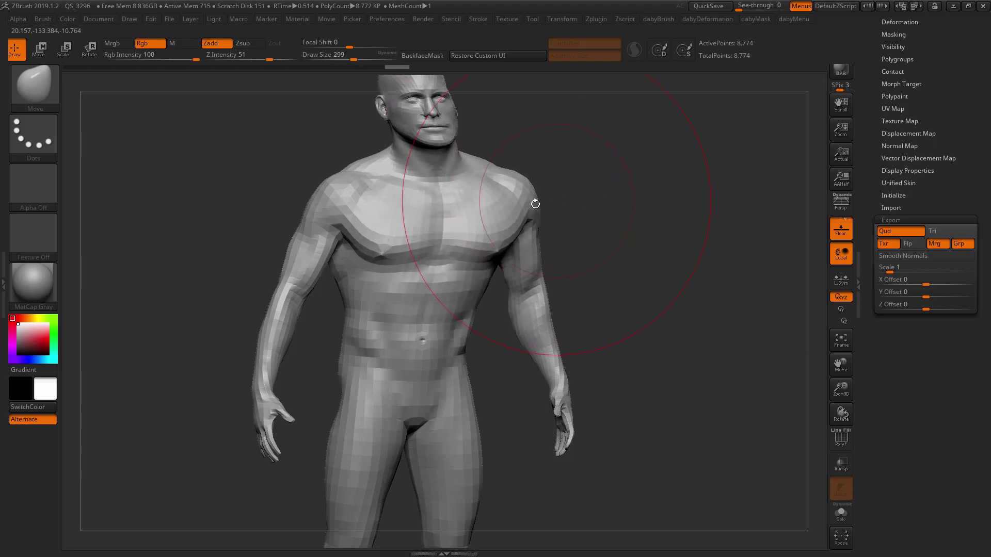
- Try pulling the left shoulder inward with the Move brush and a smaller brush size, and undo the strokes
mouse_move(522, 212)
left_mouse_down()
mouse_move(485, 219)
mouse_move(471, 237)
left_mouse_up()
key("ctrl+z")
key("[")
mouse_move(534, 202)
left_mouse_down()
mouse_move(477, 229)
mouse_move(472, 205)
left_mouse_up()
key("ctrl+z")
key("ctrl+z")
key("ctrl+z")
key("ctrl+z")
right_click_drag(480, 206, 487, 235)
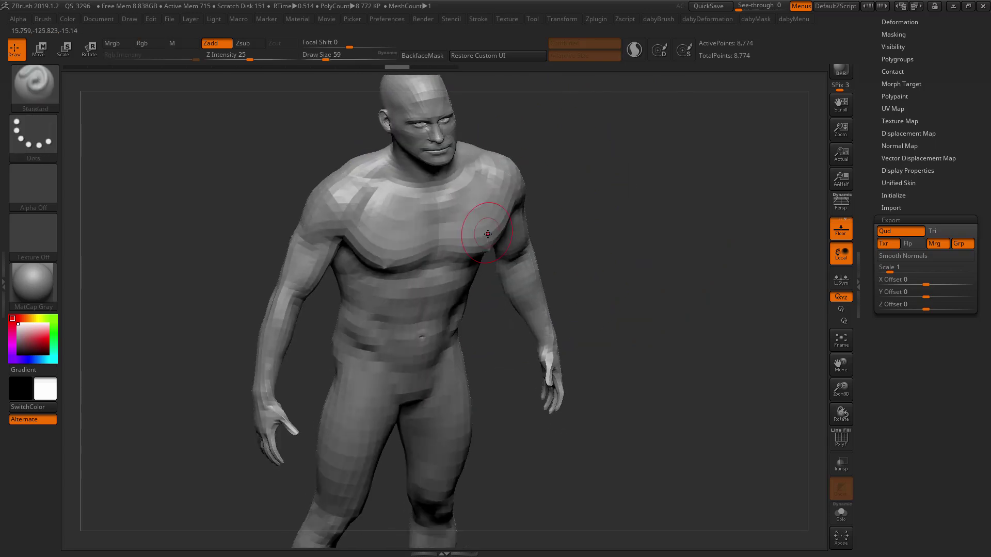
key("f")
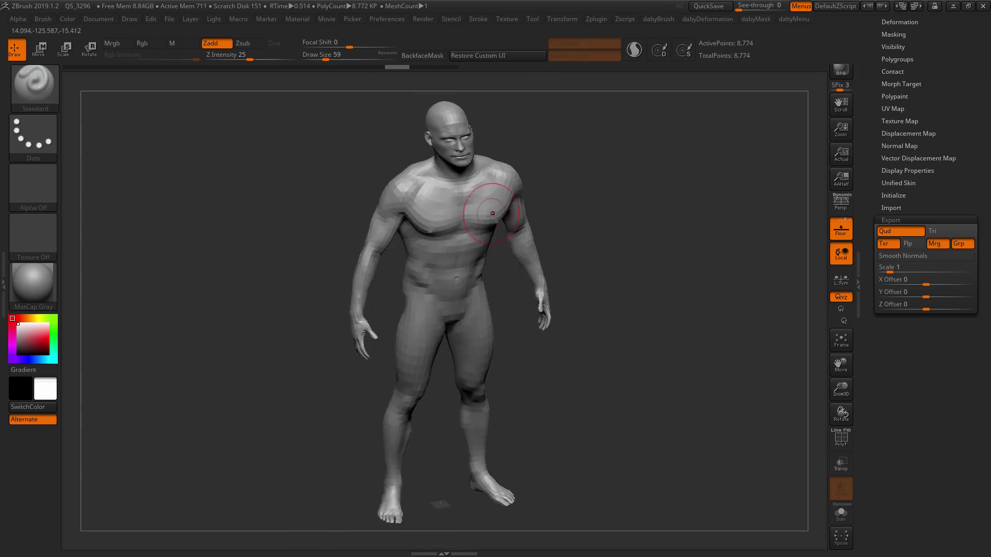
right_click_drag(487, 283, 496, 266, "alt")
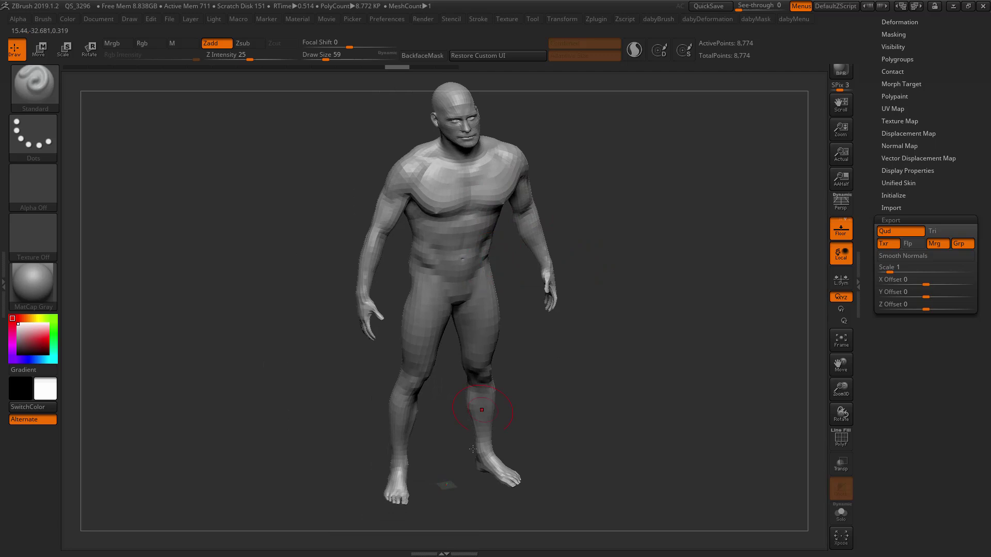
- Switch to Blender, mark the original 169-unit figure and the scale 0.01 arrow with red annotations, and clear them
key("ctrl")
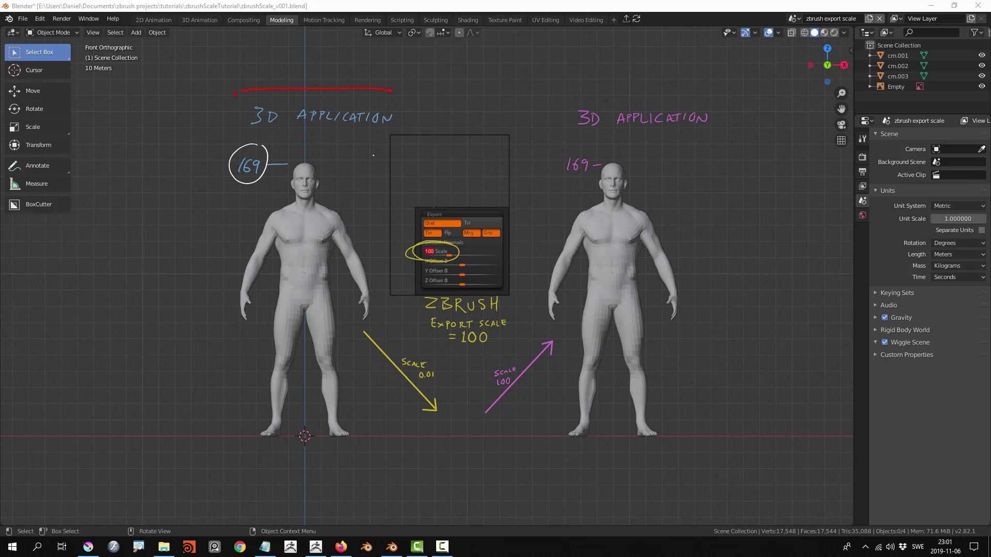
mouse_move(217, 82)
left_mouse_down("ctrl")
mouse_move(352, 445)
mouse_move(390, 456)
left_mouse_up("ctrl")
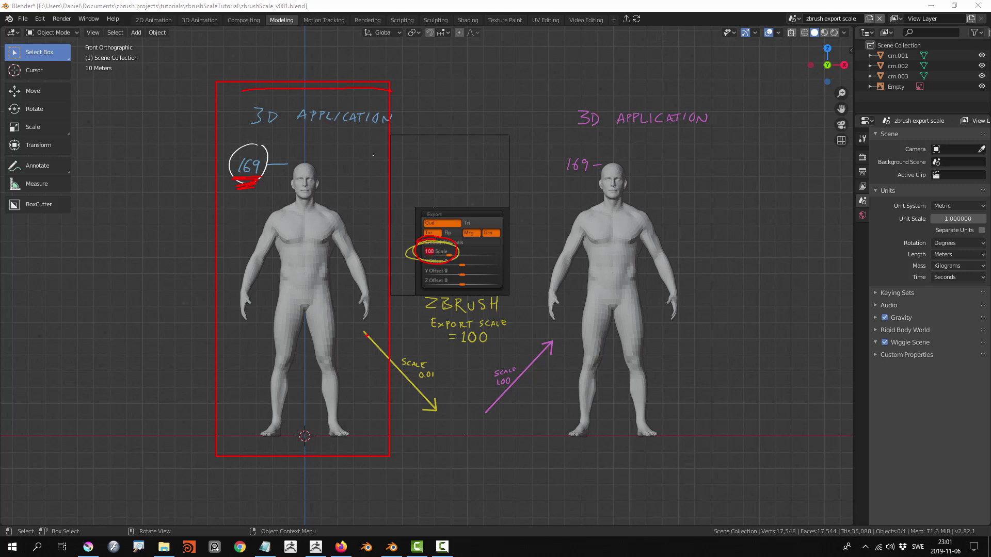
left_click_drag(361, 333, 432, 406)
key("Escape")
- Select the tiny figure between the scale 0.01 and scale 100 arrows and compare its size with the full-size figures
middle_click_drag(482, 394, 469, 308)
scroll(469, 308, "up", 5)
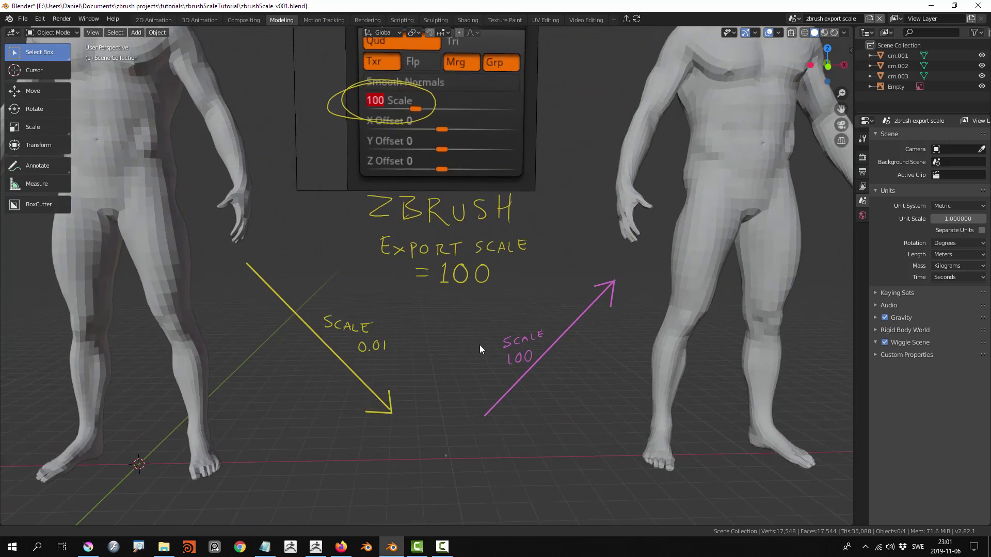
middle_click_drag(479, 354, 481, 249, "shift")
scroll(436, 354, "up", 4)
left_click(413, 375)
scroll(419, 389, "down", 2)
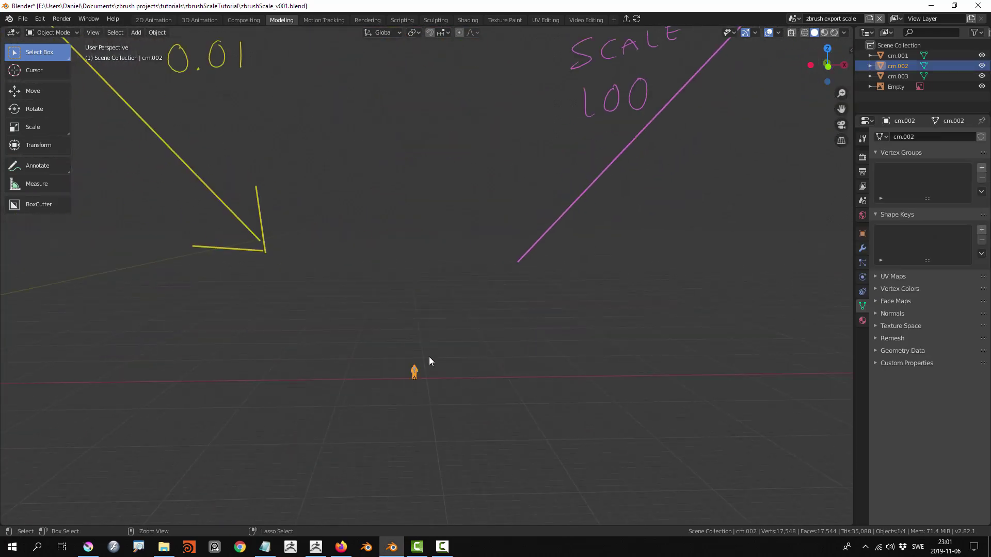
scroll(418, 380, "down", 4)
scroll(423, 313, "down", 6)
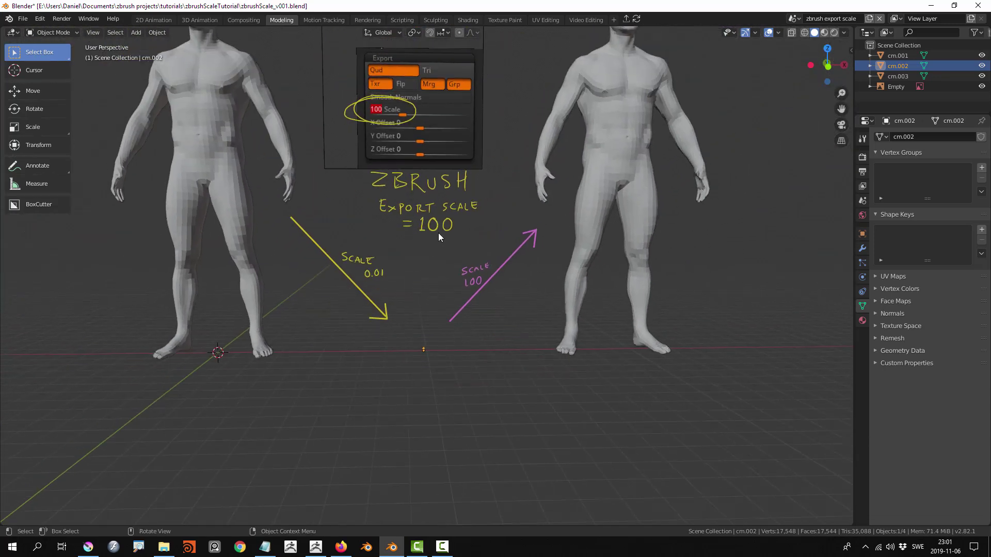
- Mark the scale 100 label, its arrow and the ZBrush export scale with red annotations, and clear them
scroll(434, 326, "up", 2)
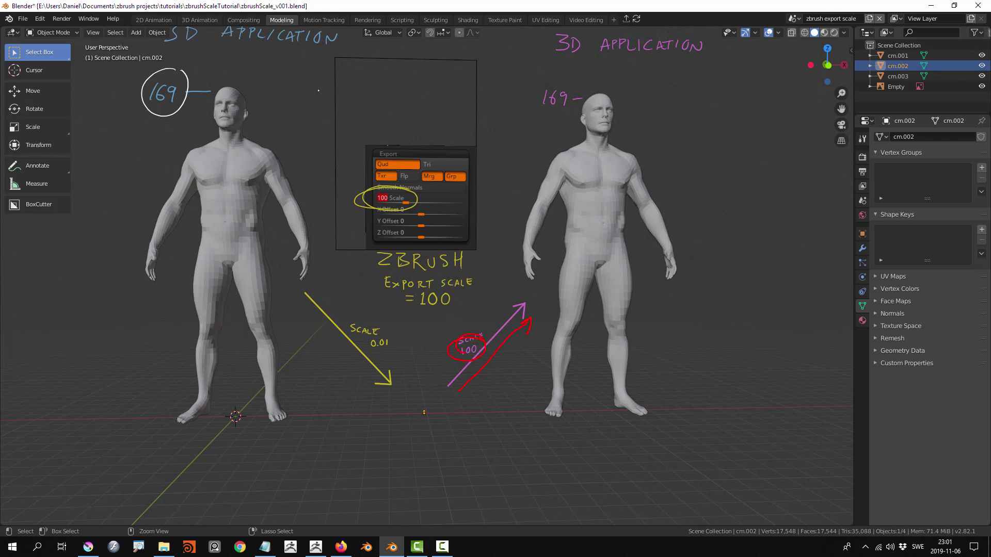
left_click_drag(399, 186, 405, 187)
key("Escape")
scroll(524, 250, "down", 2)
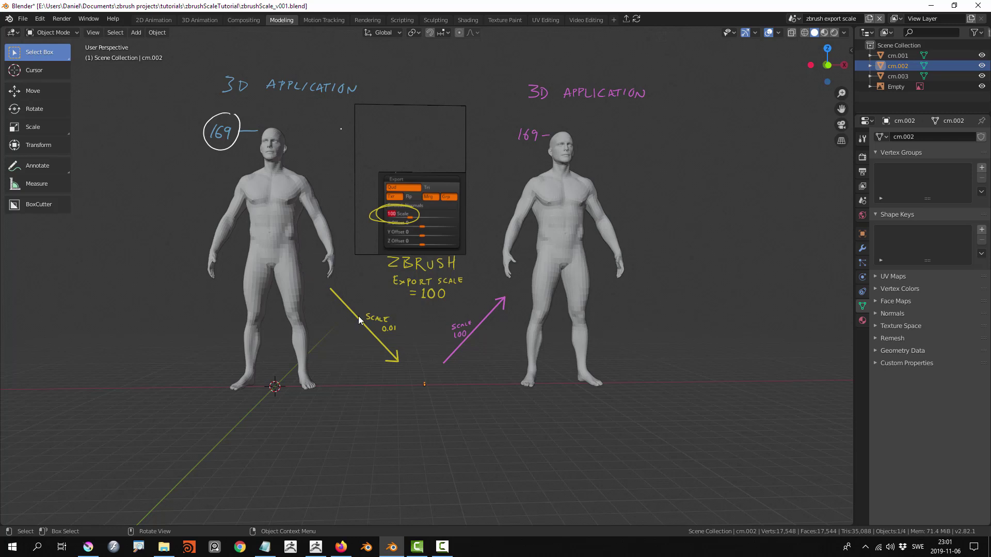
- Switch to the scales scene and add a cube at the figure's feet, enlarged to about 9 times its size
key("ctrl+2")
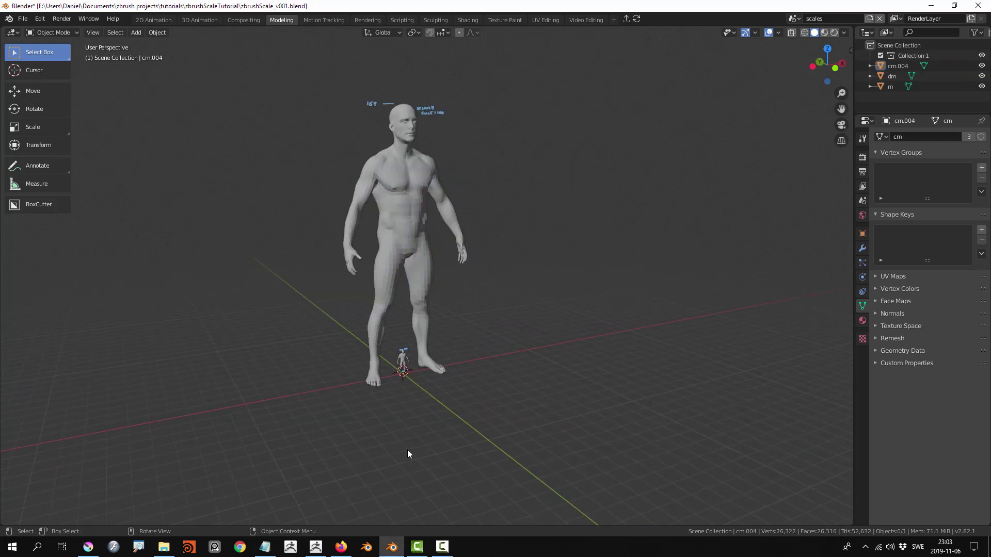
middle_click_drag(406, 450, 439, 453, "ctrl")
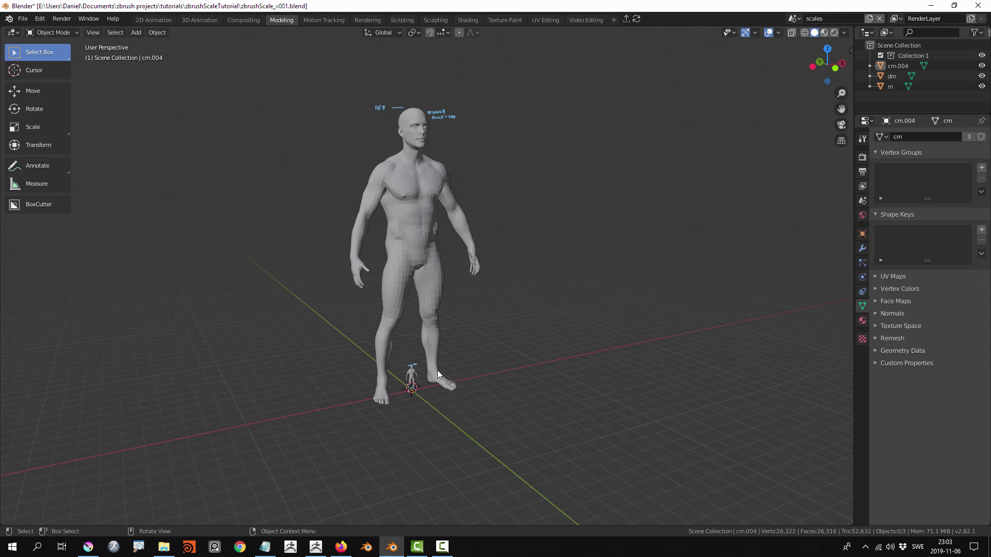
key("shift+a")
mouse_move(444, 325)
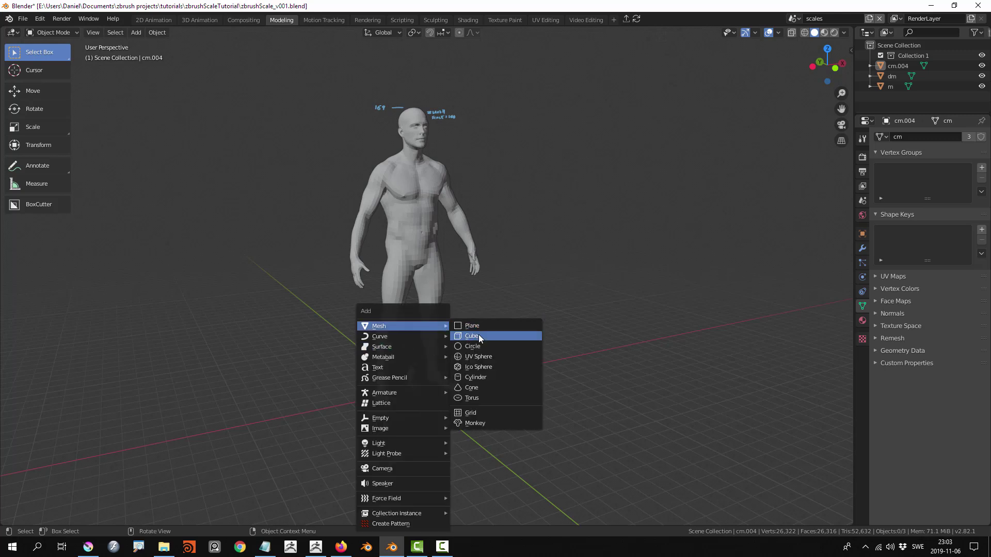
left_click(479, 336)
key("s")
left_click(537, 365)
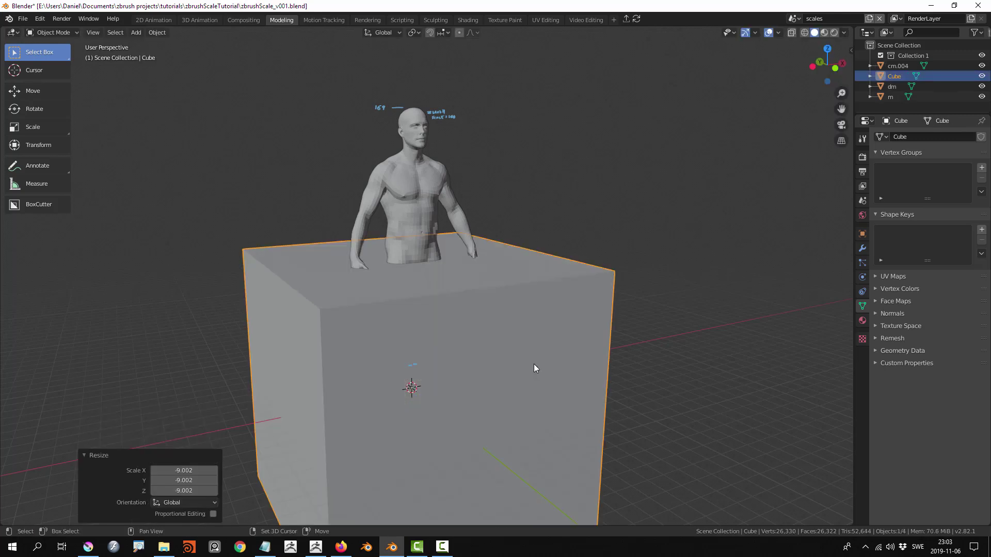
- Raise the cube along the Z axis and enlarge it by factors of 1.174 and 1.096 so it encloses the figure
key("g")
key("z")
left_click(513, 271)
key("s")
left_click(526, 274)
key("g")
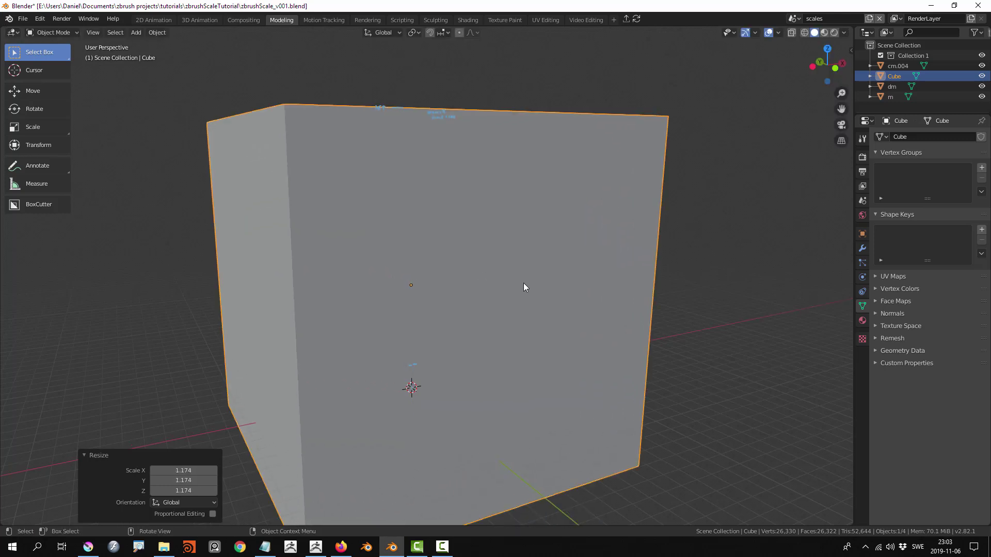
key("z")
left_click(519, 237)
key("s")
left_click(528, 241)
- Export the cube as a temporary OBJ with an export scale of 1
scroll(510, 295, "down", 4)
mouse_move(509, 295)
middle_mouse_down()
mouse_move(484, 277)
mouse_move(436, 338)
middle_mouse_up()
key("z")
key("alt+z")
key("z")
mouse_move(501, 336)
middle_mouse_down()
mouse_move(494, 317)
mouse_move(515, 301)
middle_mouse_up()
key("n")
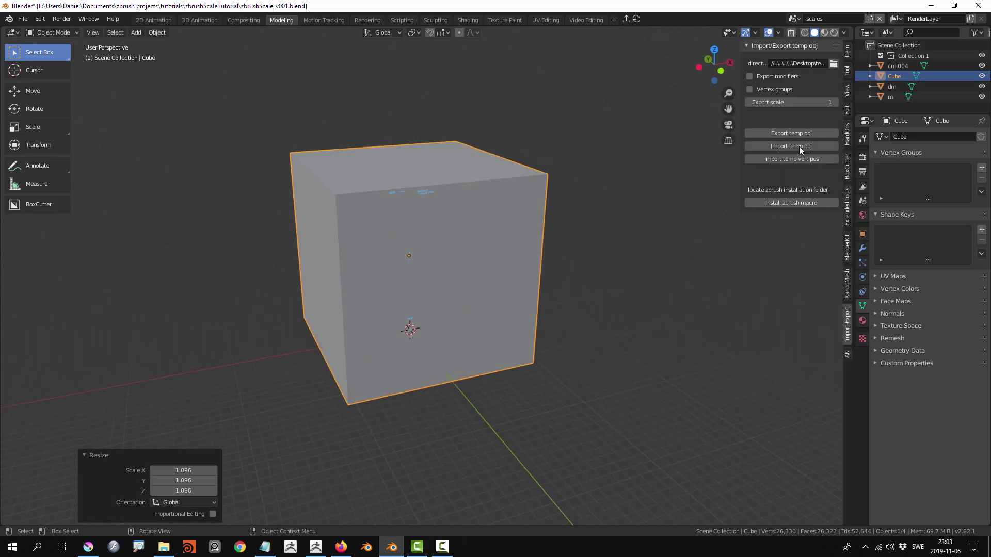
left_click(798, 132)
- Switch to ZBrush, reveal the star tool's export settings and import the exported cube
left_click_drag(595, 276, 589, 302)
scroll(873, 474, "down", 4)
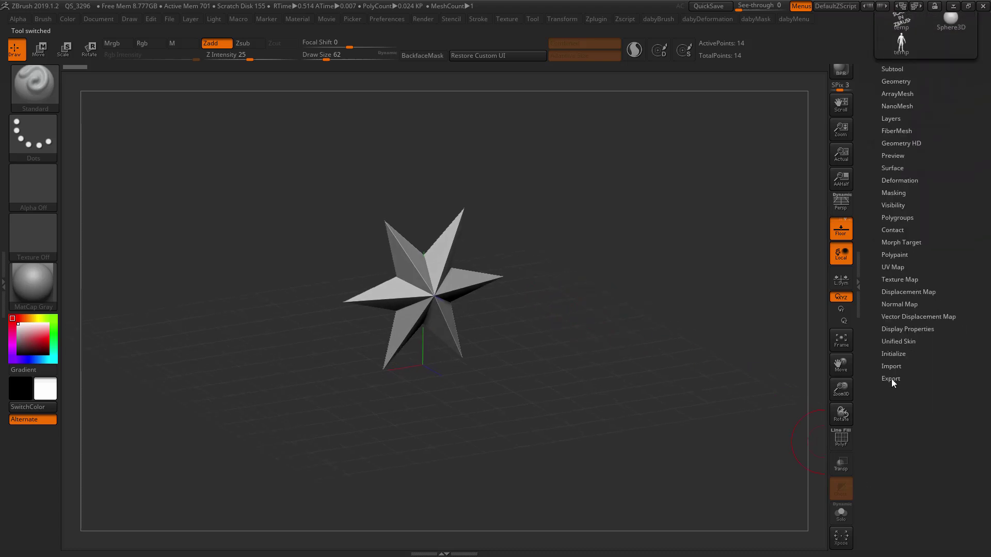
left_click(890, 378)
left_click_drag(658, 371, 535, 365)
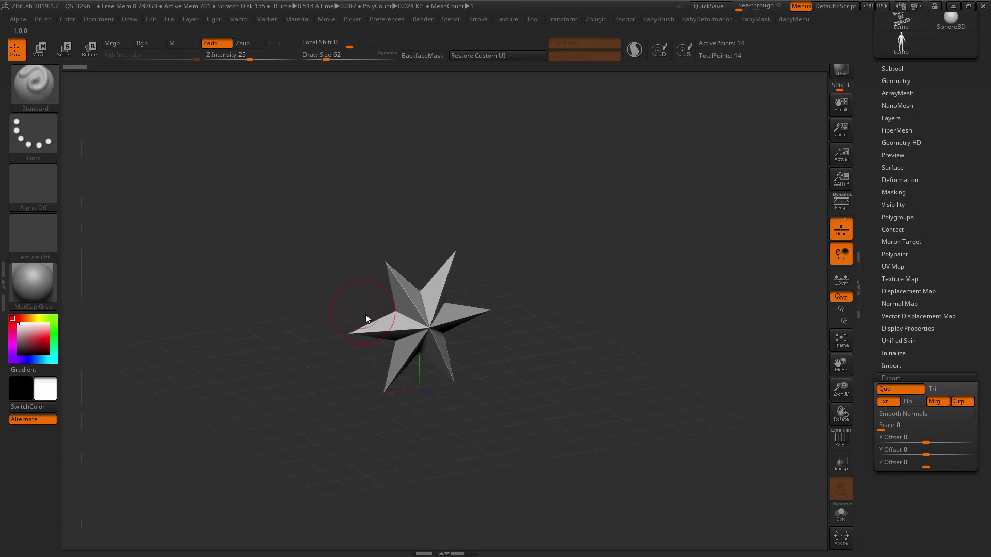
left_click_drag(367, 314, 470, 294)
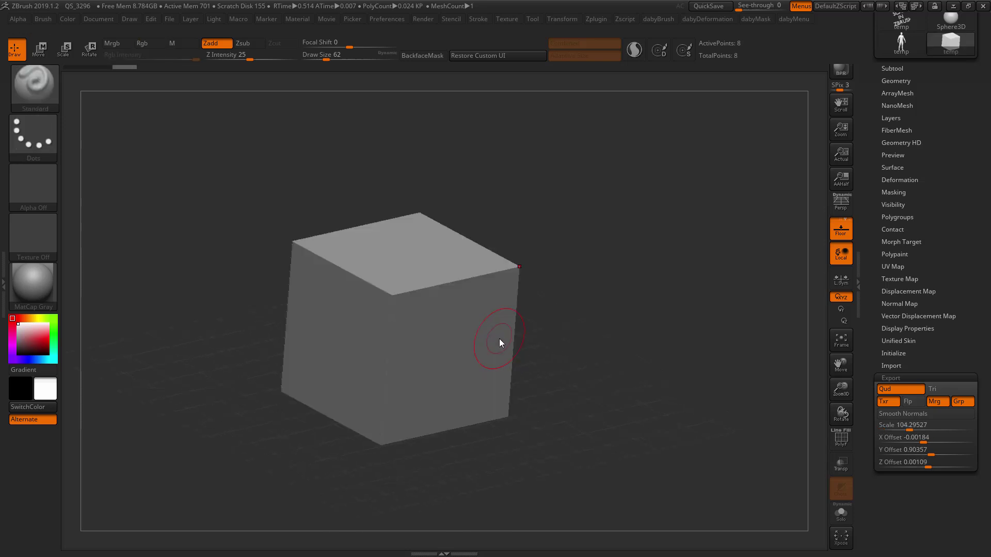
- Measure the imported cube's vertical edge from its lower corner to its upper corner with the Transpose line
left_click_drag(647, 320, 549, 327)
left_click(921, 450)
left_click(923, 440)
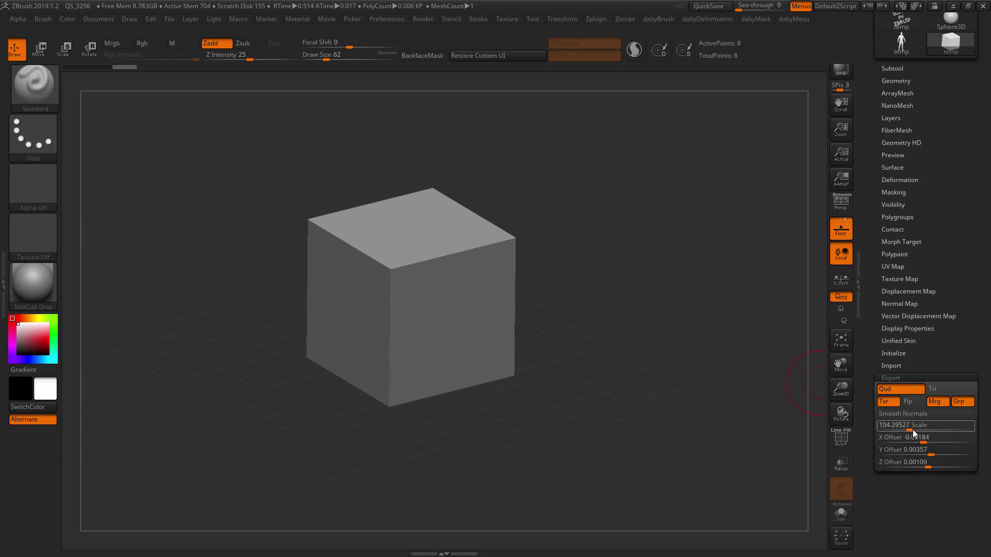
left_click_drag(561, 316, 541, 314)
key("w")
mouse_move(486, 373)
left_mouse_down()
mouse_move(485, 222)
mouse_move(549, 242)
left_mouse_up()
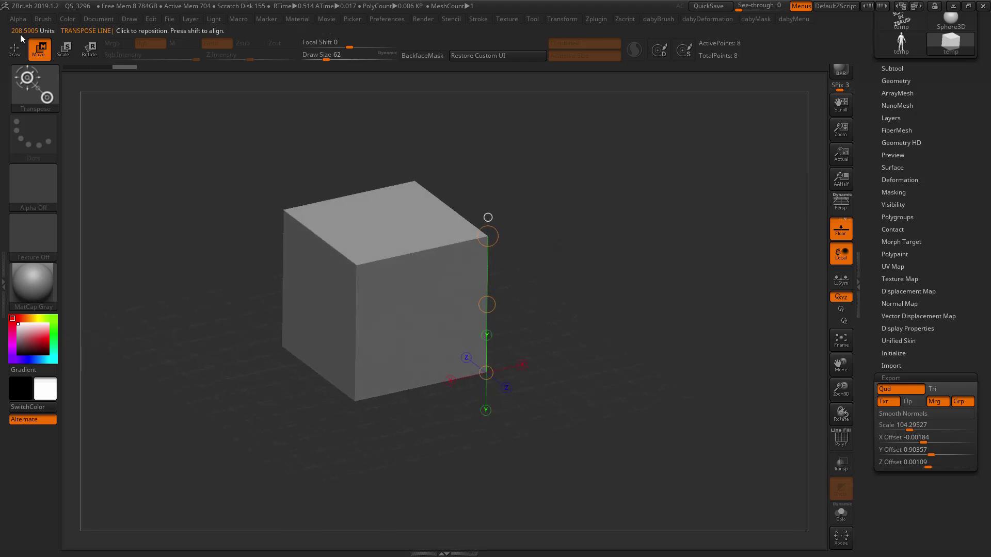
left_click_drag(609, 273, 627, 294)
- Set the cube's export scale to 1 and its X, Y and Z offsets to 0
left_click(909, 425)
type("1")
key("Tab")
type("0")
key("Tab")
type("0")
key("Tab")
type("0")
- Measure the cube's edges again with the Transpose line, including one along its base
left_click_drag(627, 303, 614, 252)
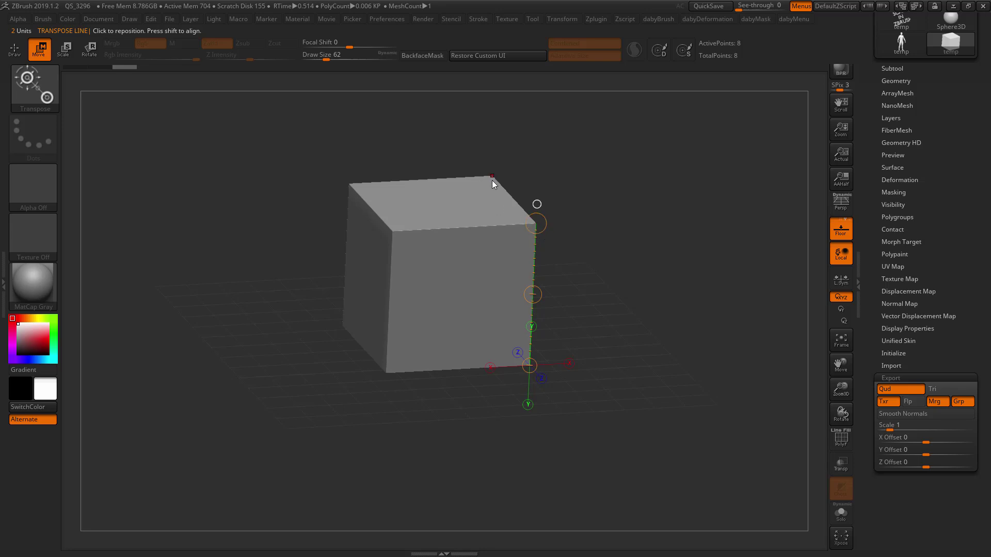
left_click_drag(491, 179, 402, 312)
left_click_drag(542, 232, 653, 328)
- Append the Dog mesh to the cube's tool as a second subtool
scroll(887, 207, "up", 3)
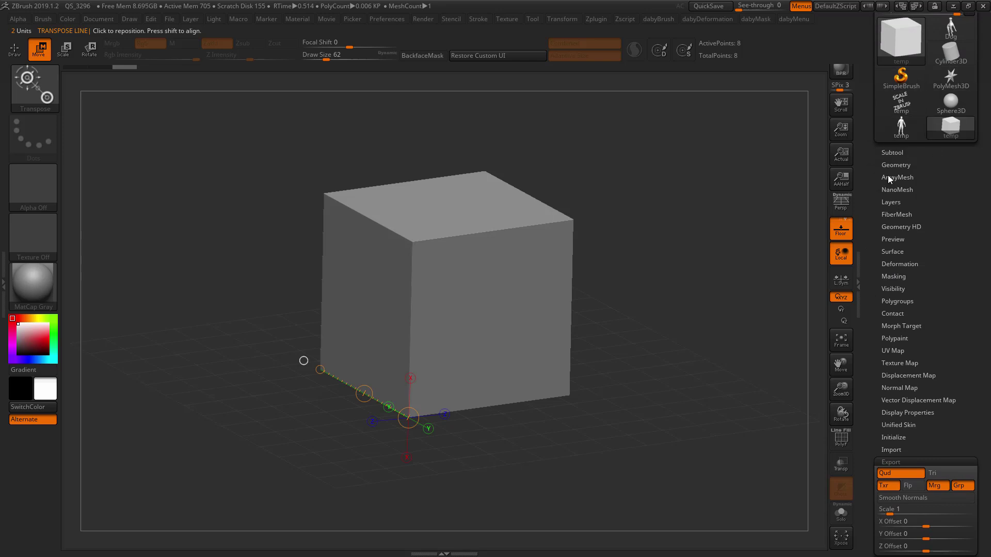
left_click(892, 153)
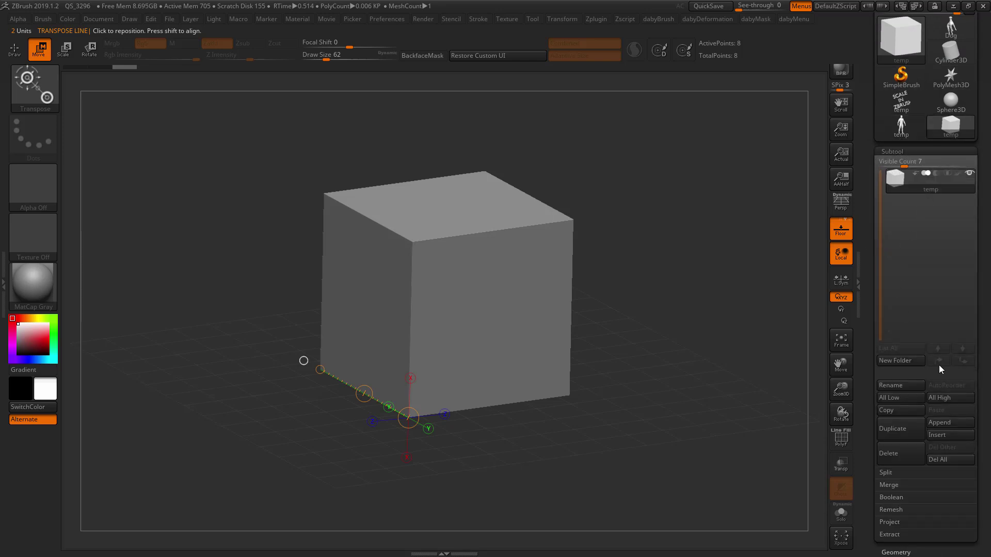
left_click(948, 424)
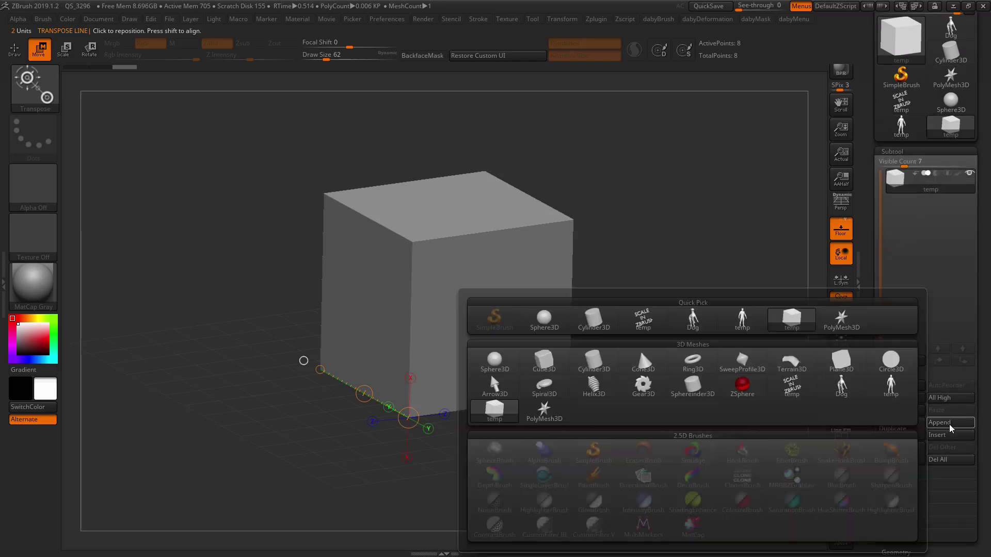
left_click(693, 322)
left_click_drag(604, 316, 637, 325)
- Enlarge the dog in repeated increments with the Size deformation until it is far bigger than the cube
left_click_drag(874, 469, 883, 284)
left_click(900, 229)
left_click_drag(876, 242, 867, 392)
left_click(944, 146)
left_click(944, 147)
left_click(944, 146)
left_click(944, 146)
left_click(943, 146)
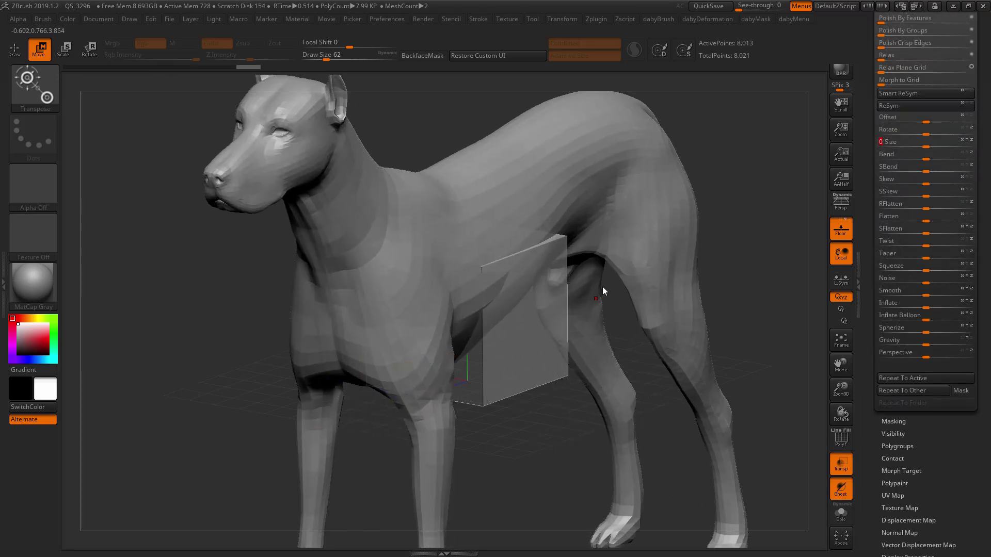
- Apply the Unify deformation to the oversized dog and inspect how it fits inside the cube
right_click_drag(599, 270, 601, 244, "shift")
left_click_drag(600, 248, 628, 293)
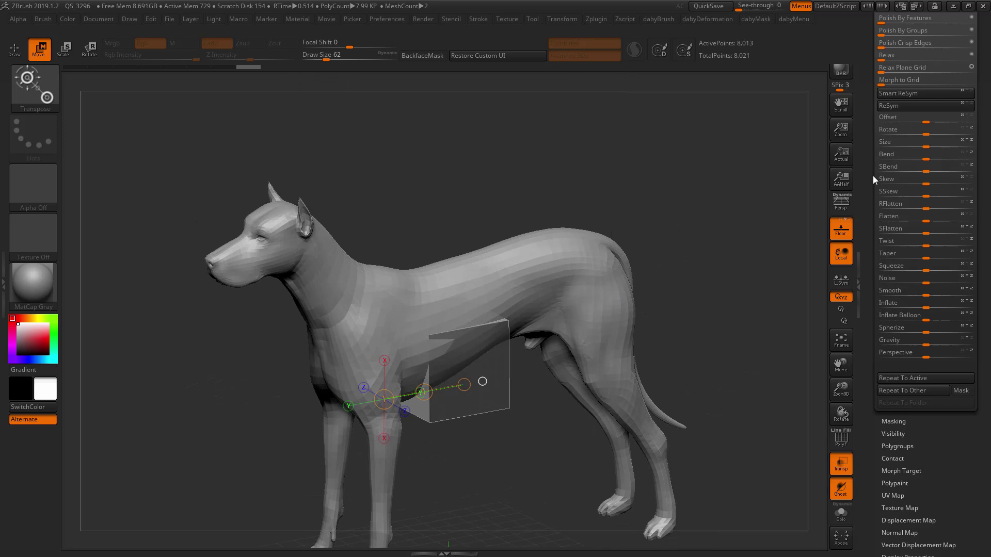
left_click_drag(872, 177, 863, 239)
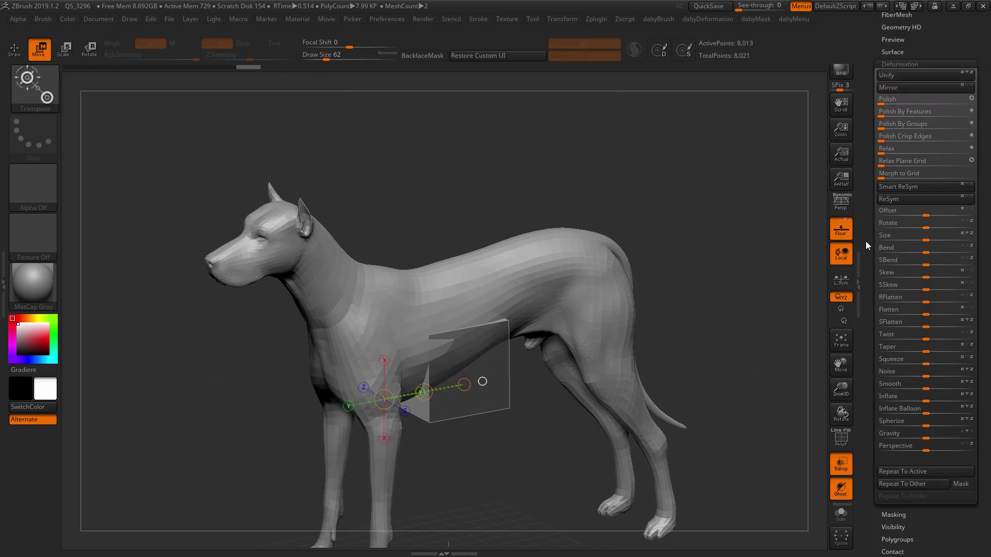
left_click(903, 75)
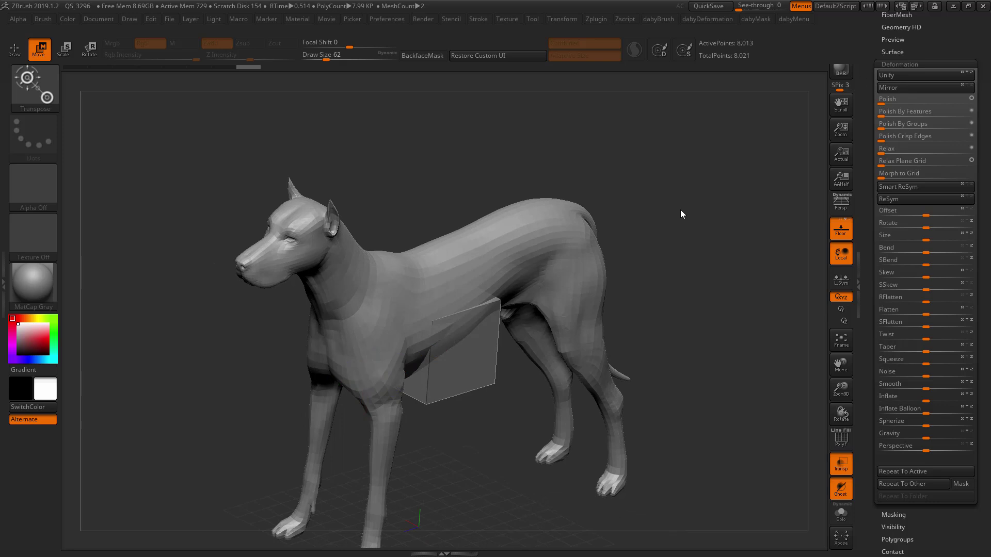
left_click(915, 76)
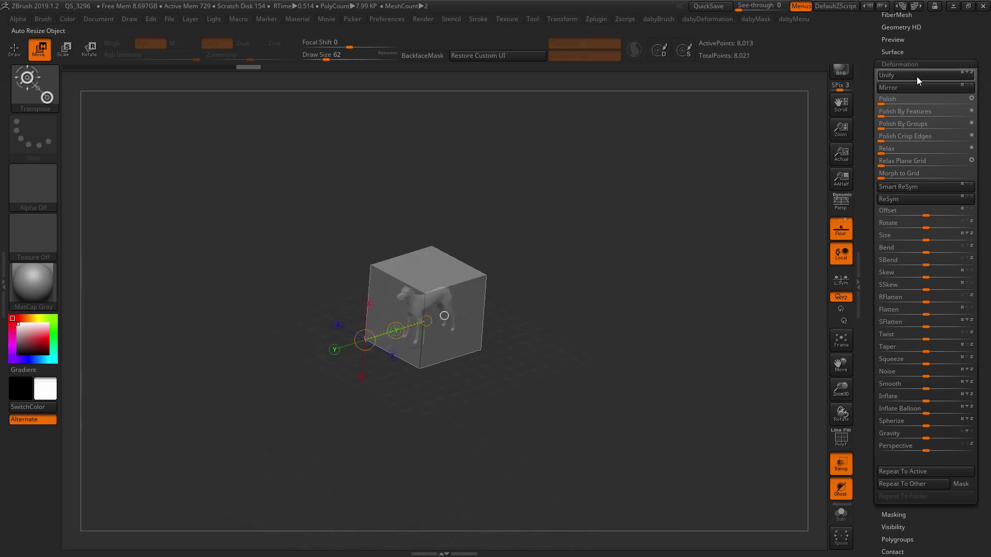
left_click_drag(587, 280, 491, 448)
left_click_drag(671, 244, 611, 295, "alt")
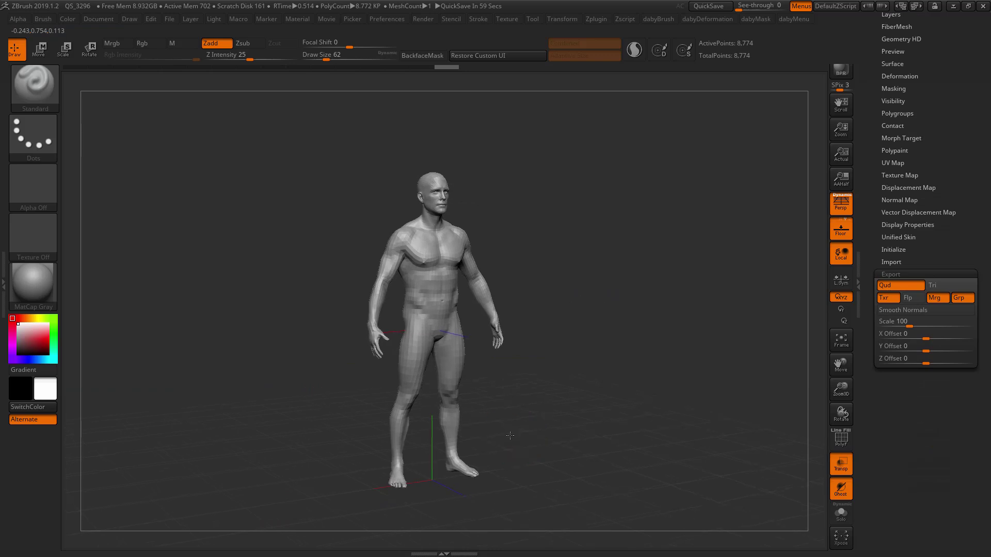
left_click_drag(510, 435, 504, 431)
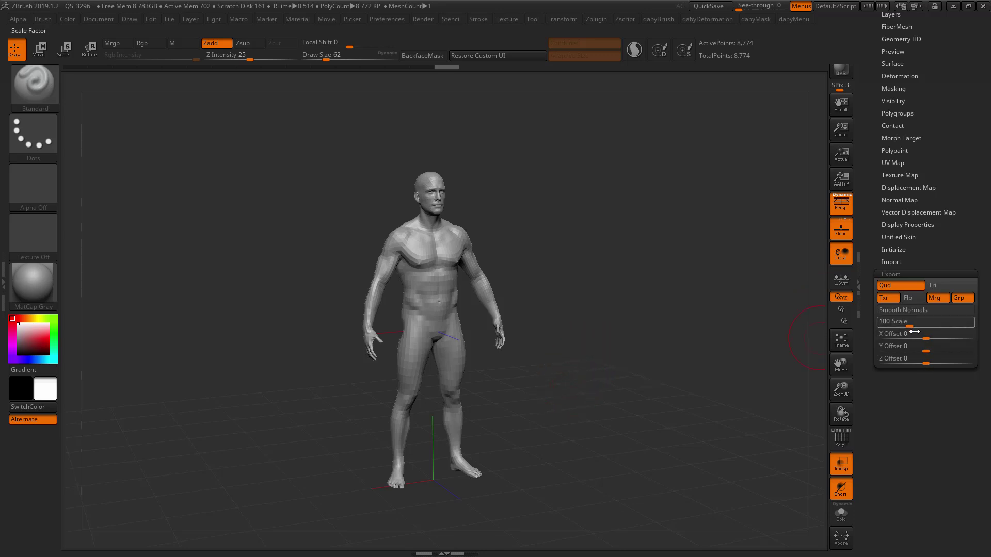
left_click_drag(567, 334, 568, 327)
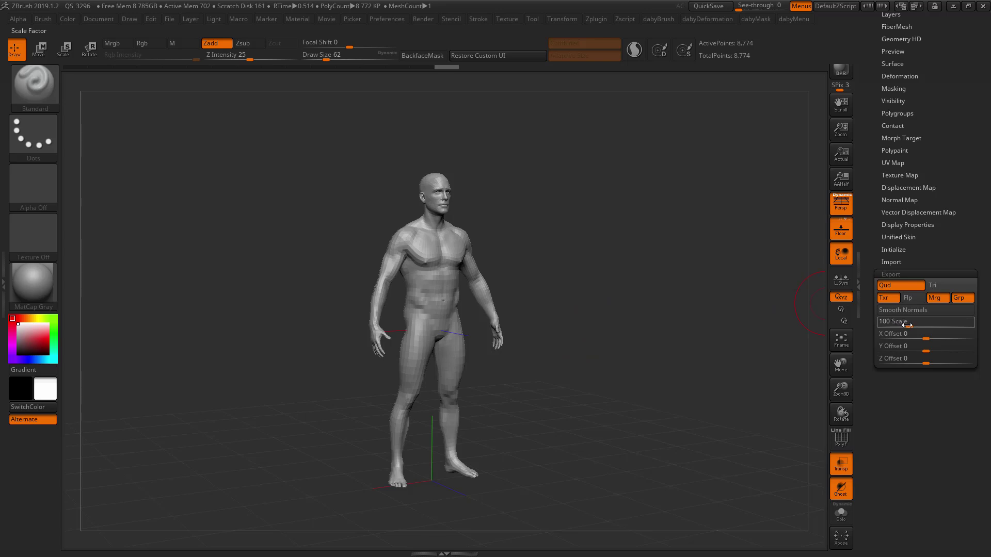
key("ctrl")
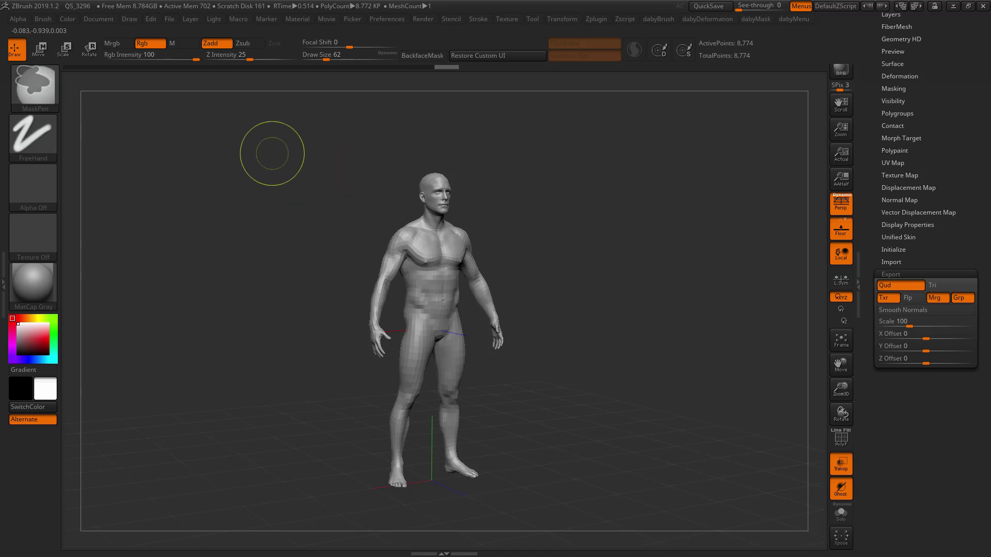
mouse_move(357, 150)
left_mouse_down("ctrl")
mouse_move(374, 138)
mouse_move(430, 148)
left_mouse_up("ctrl")
left_click_drag(510, 190, 508, 194)
mouse_move(343, 281)
left_mouse_down()
mouse_move(364, 258)
mouse_move(342, 280)
mouse_move(380, 276)
left_mouse_up()
mouse_move(440, 259)
left_mouse_down()
mouse_move(463, 258)
mouse_move(458, 274)
mouse_move(488, 277)
left_mouse_up()
left_click_drag(508, 259, 519, 253)
mouse_move(543, 253)
left_mouse_down()
mouse_move(532, 267)
mouse_move(553, 260)
left_mouse_up()
mouse_move(527, 232)
left_mouse_down()
mouse_move(471, 275)
mouse_move(562, 235)
left_mouse_up()
left_click_drag(310, 181, 513, 178)
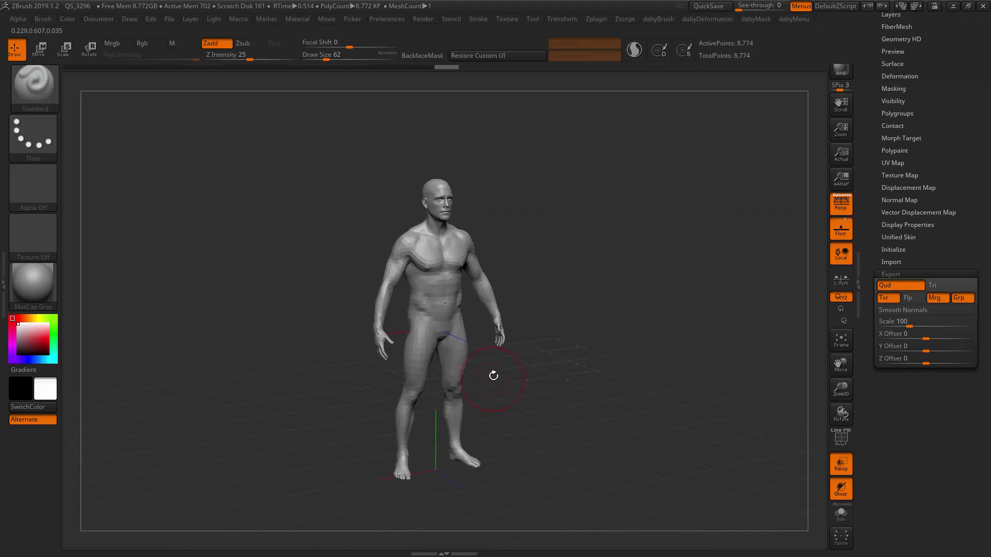
mouse_move(494, 341)
left_mouse_down("alt")
mouse_move(496, 330)
mouse_move(506, 359)
left_mouse_up("alt")
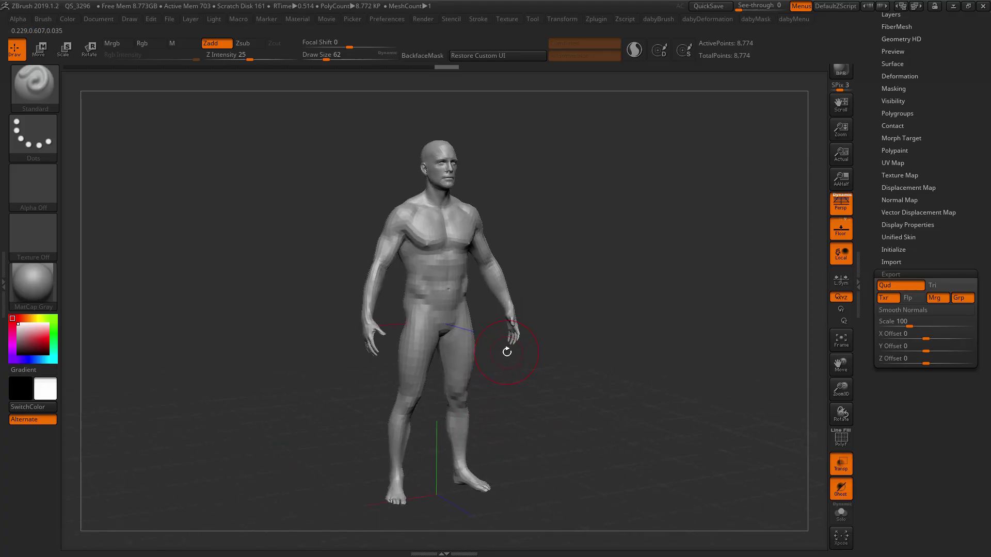